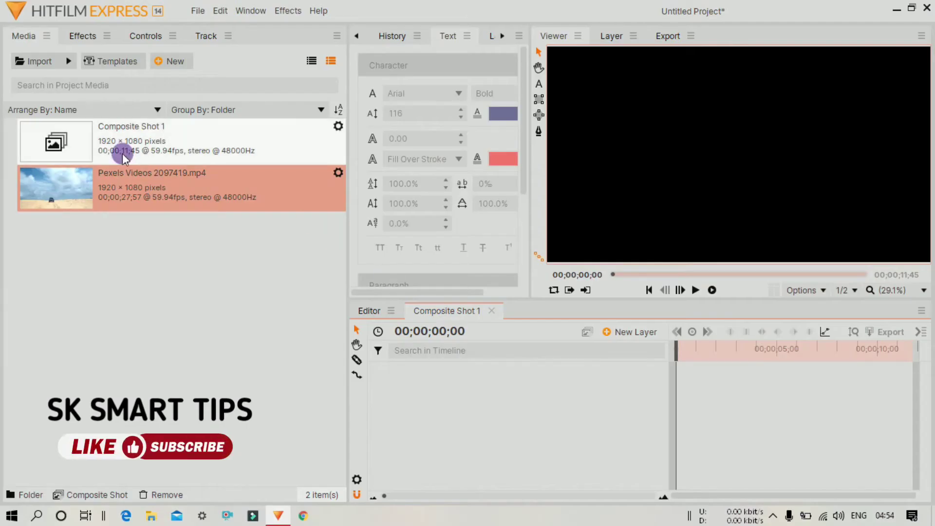
Place Pexels Videos 2097419.mp4 in the Composite Shot 1 timeline and add a new Point layer above it.
left_click_drag(119, 184, 673, 370)
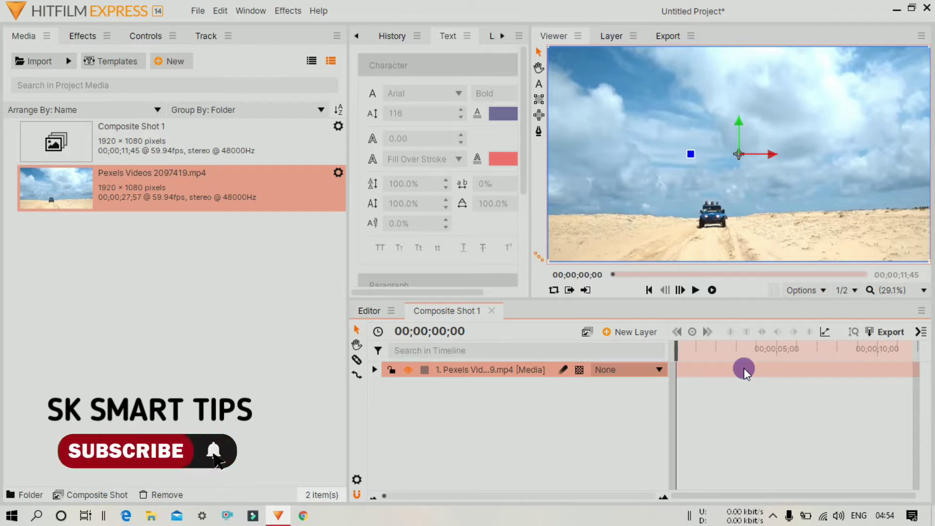
right_click(725, 402)
mouse_move(774, 407)
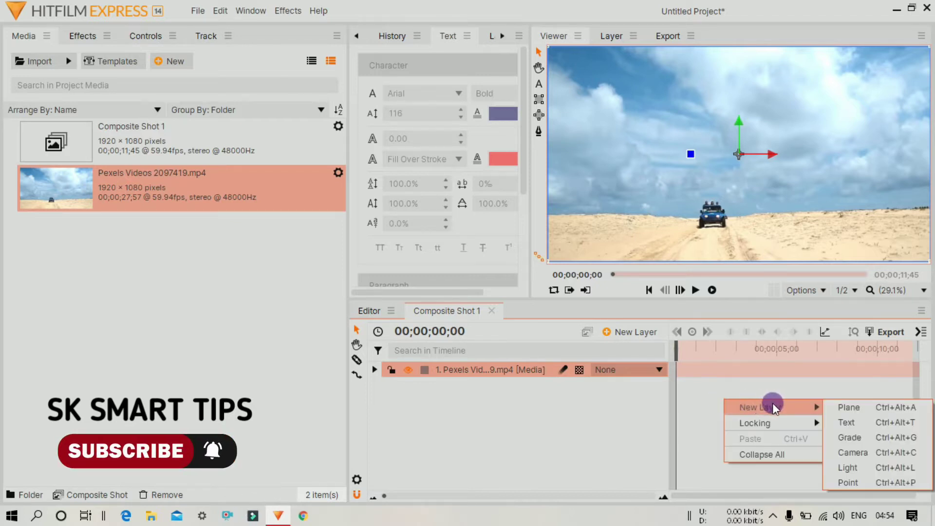
left_click(872, 486)
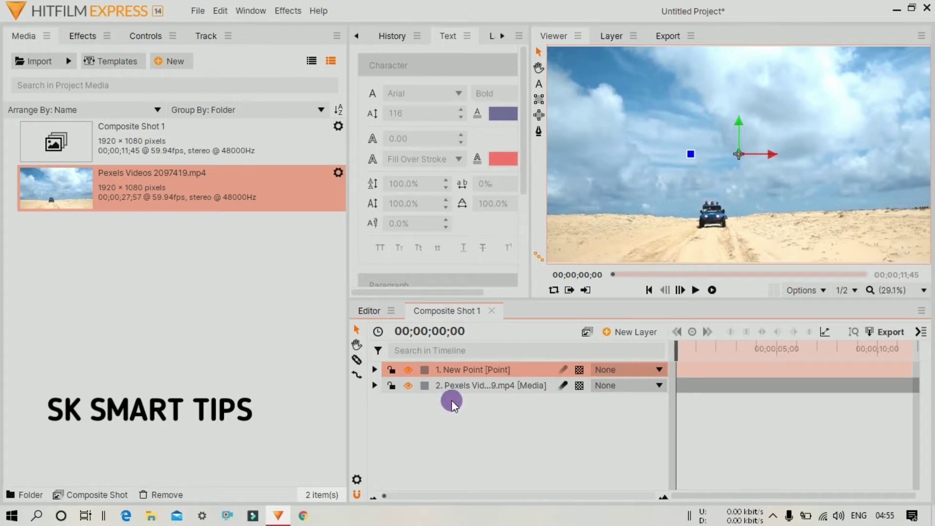
Add a tracker to the Pexels video layer.
left_click(477, 388)
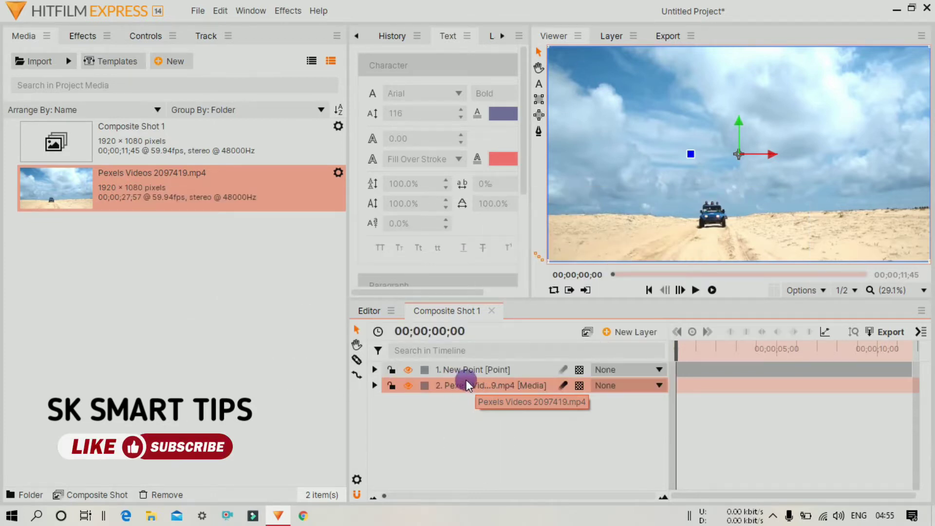
left_click(134, 36)
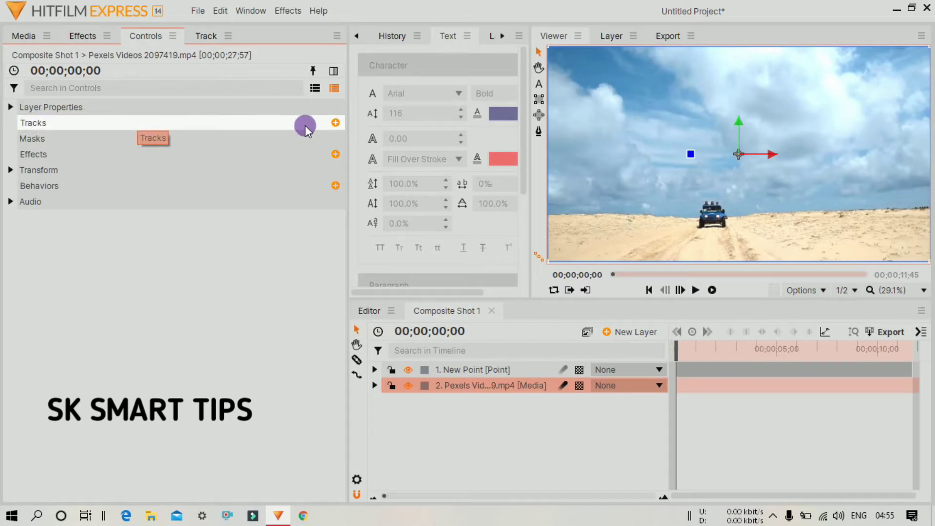
left_click(334, 123)
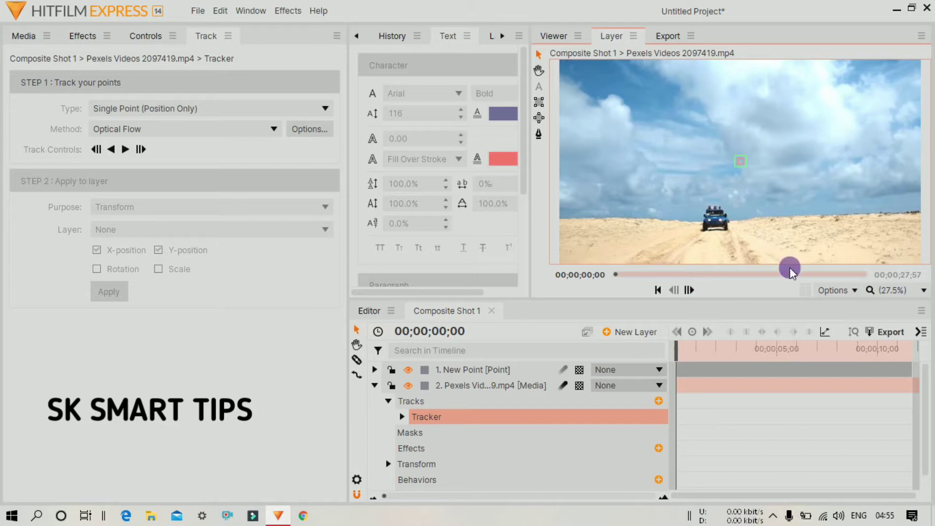
scroll(762, 166, "up", 4)
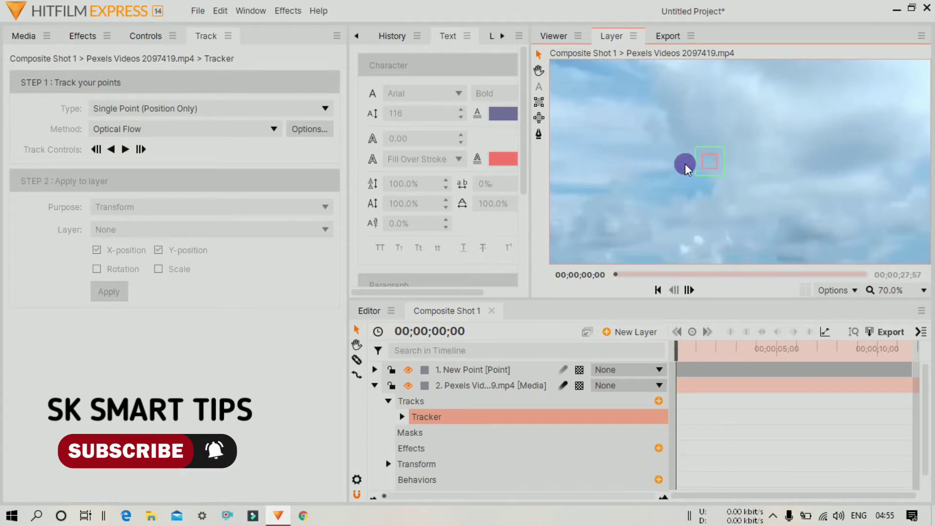
scroll(632, 183, "down", 4)
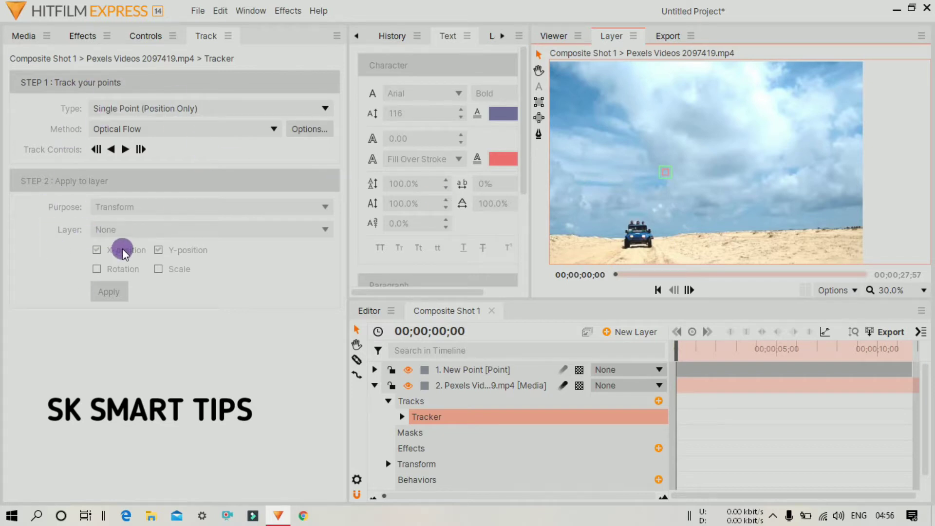
left_click(146, 104)
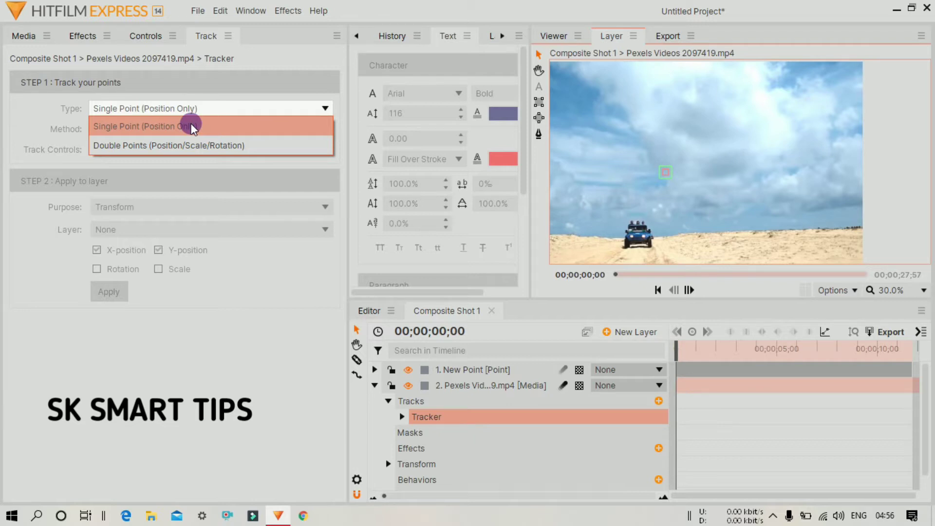
left_click(232, 389)
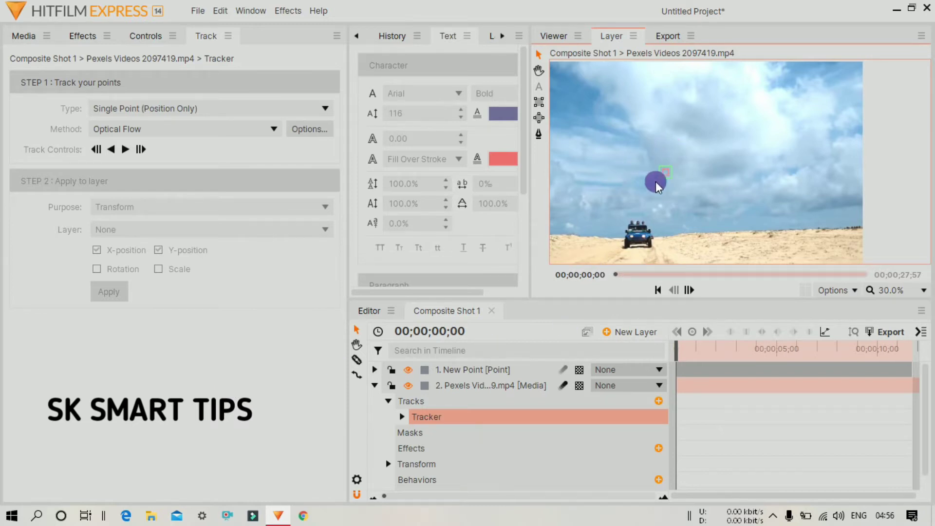
Enlarge the tracker's outer green search box and inner red feature box over the sky.
scroll(664, 182, "up", 2)
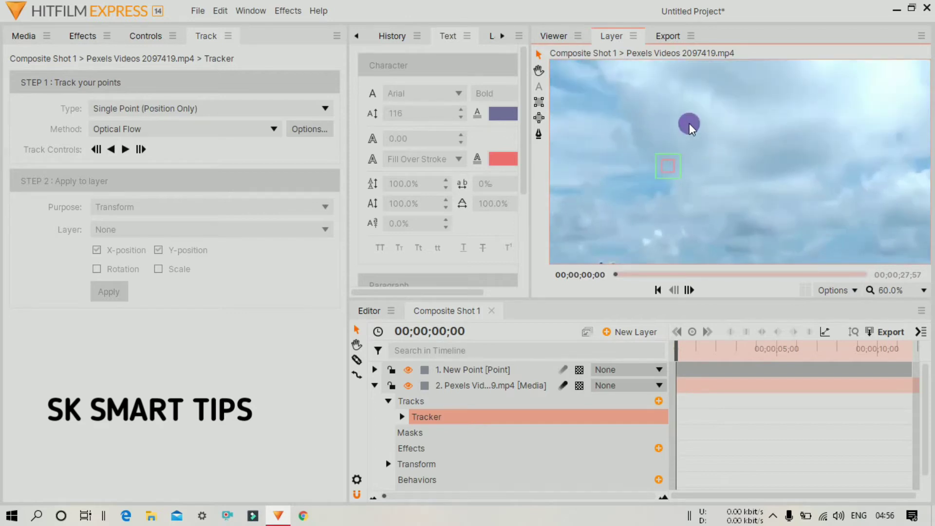
scroll(662, 172, "up", 5)
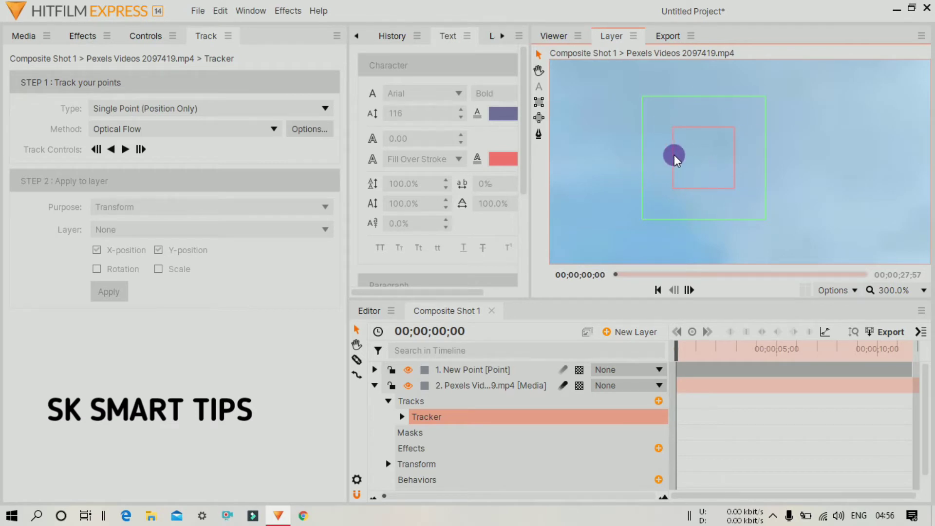
left_click(688, 151)
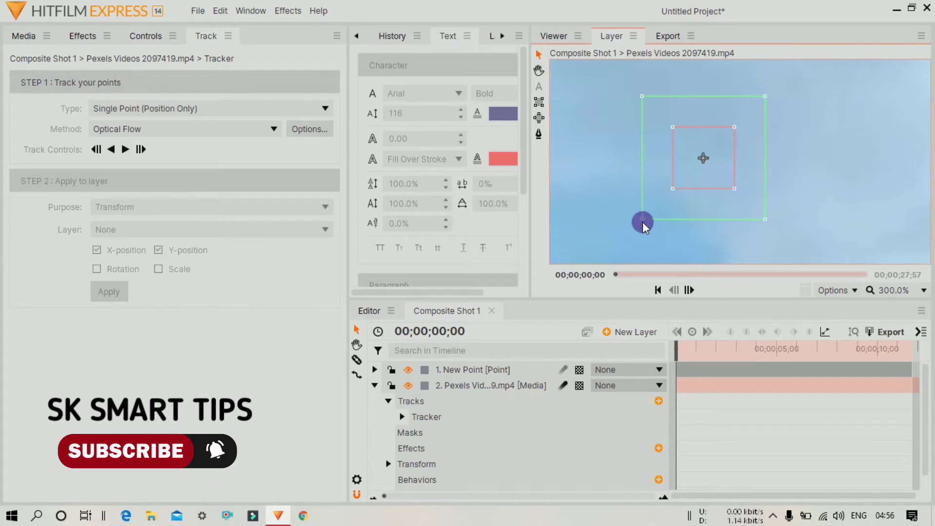
left_click_drag(643, 221, 623, 239)
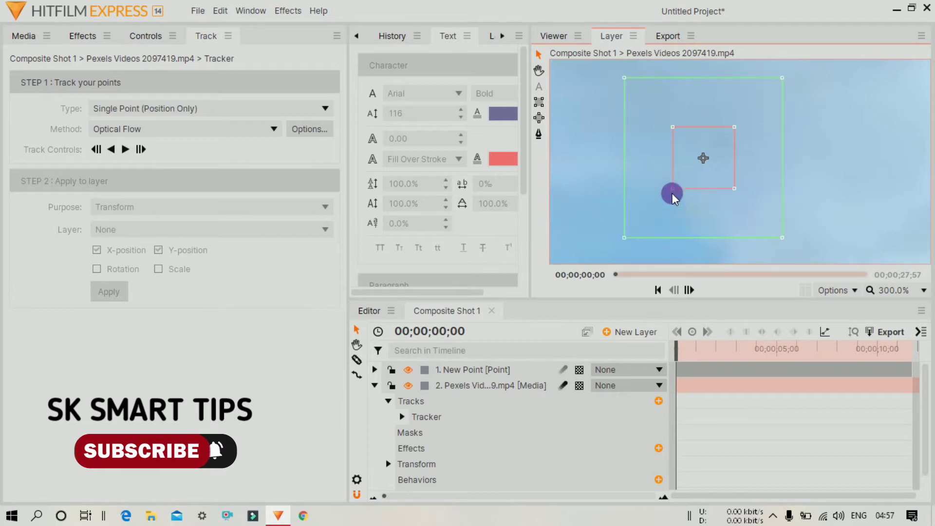
left_click_drag(673, 190, 650, 217)
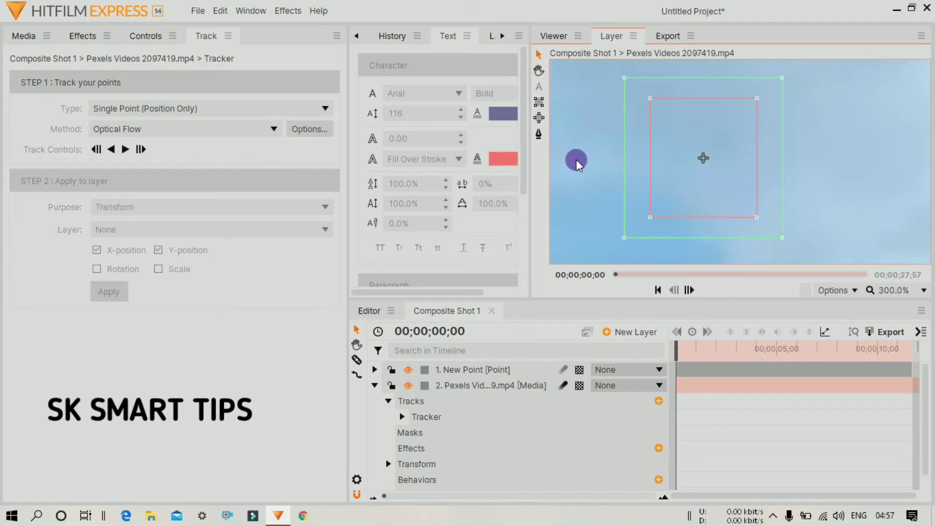
Move the tracking point from the sky onto the front of the blue jeep.
scroll(575, 163, "down", 6)
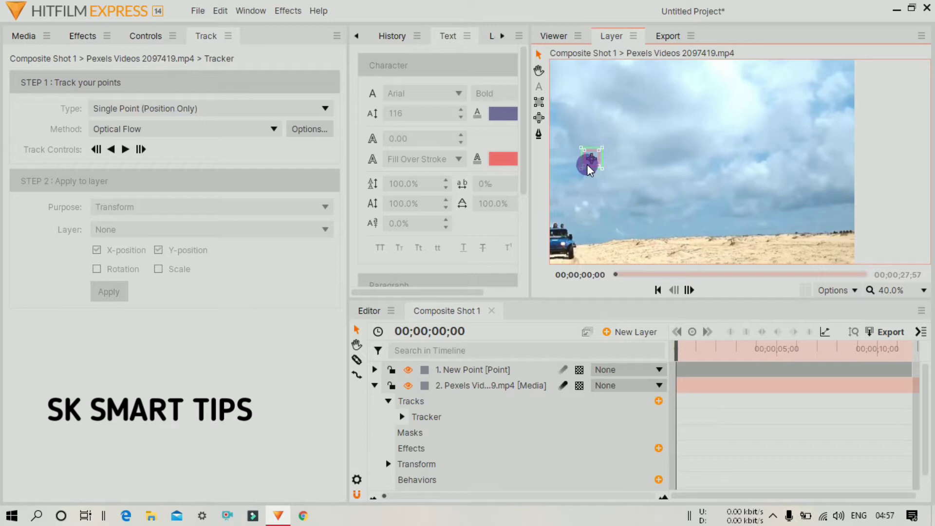
left_click_drag(591, 168, 554, 253)
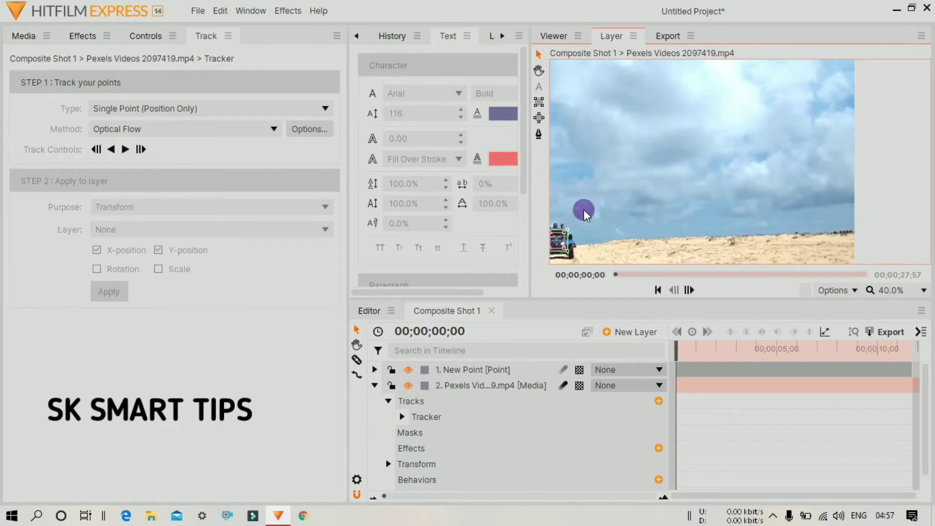
left_click(897, 292)
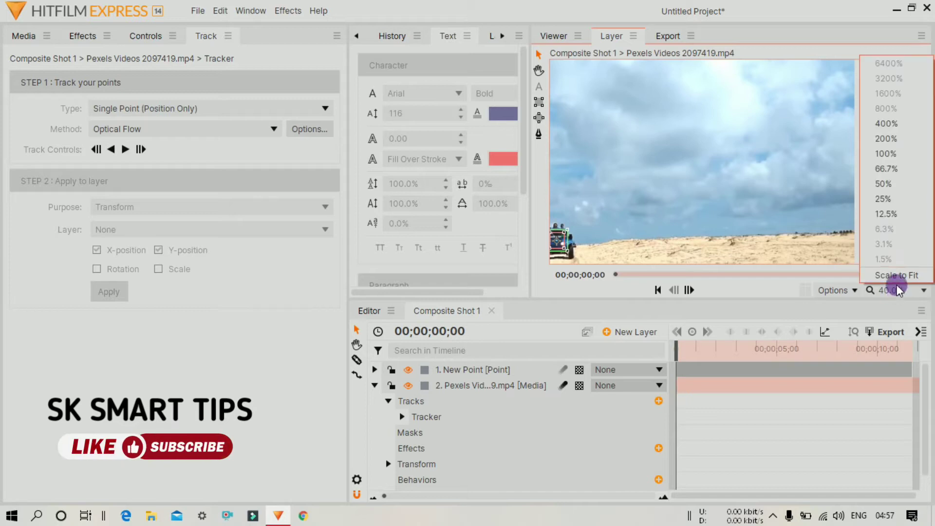
left_click(897, 275)
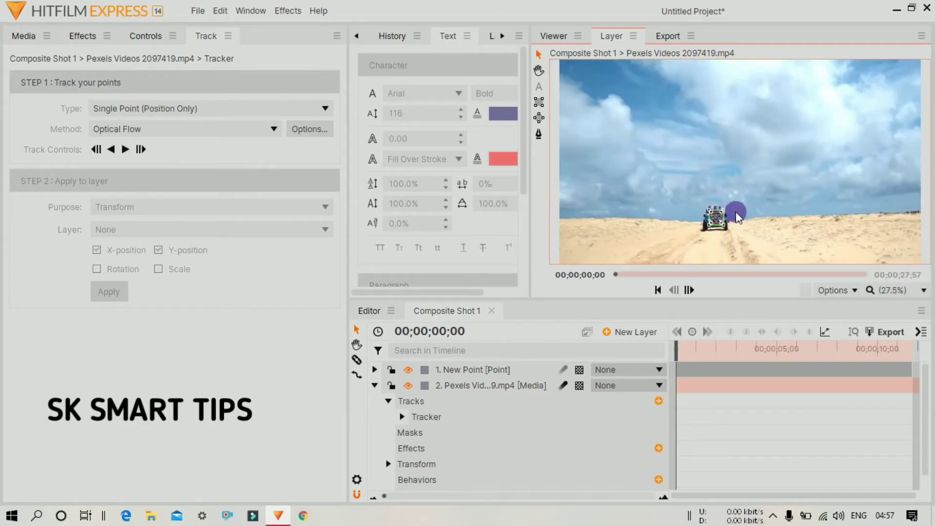
Enlarge the tracker's search box and feature box so both enclose the whole jeep and its passengers.
scroll(737, 215, "up", 3)
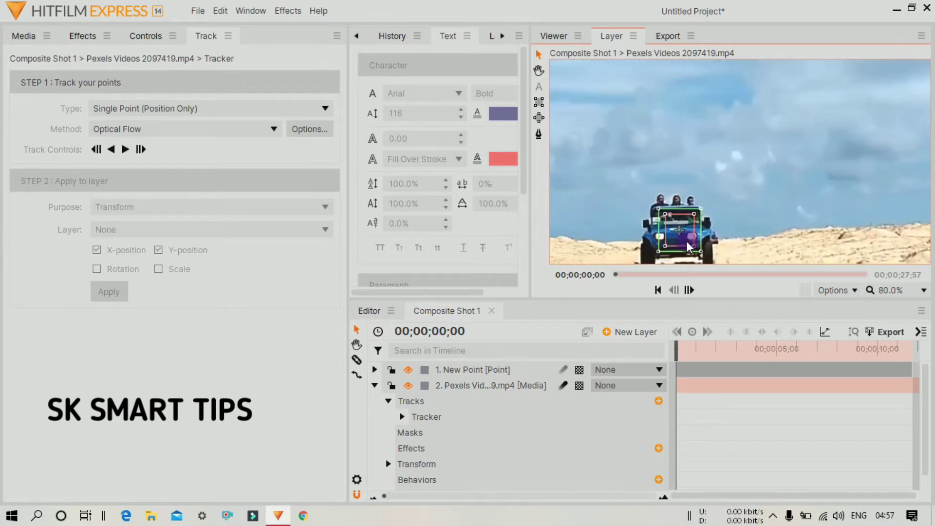
left_click(539, 71)
left_click_drag(588, 200, 593, 132)
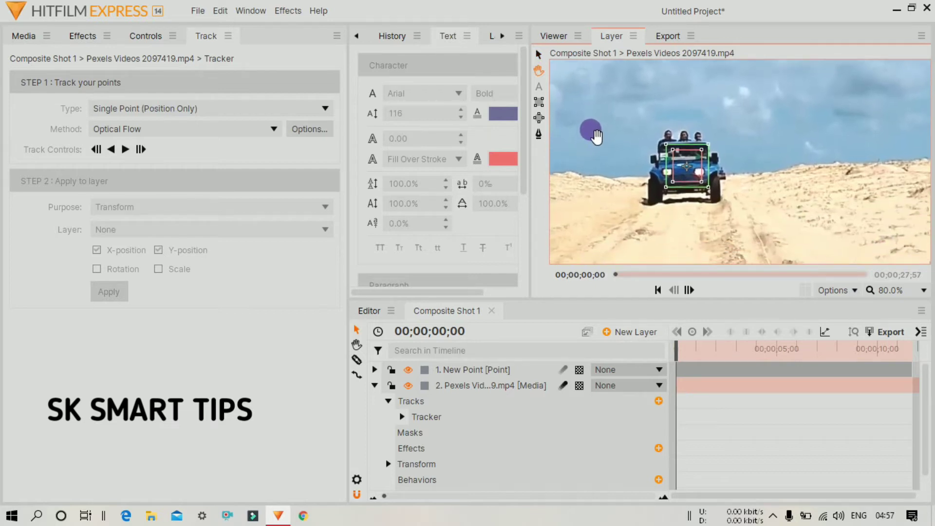
left_click(539, 53)
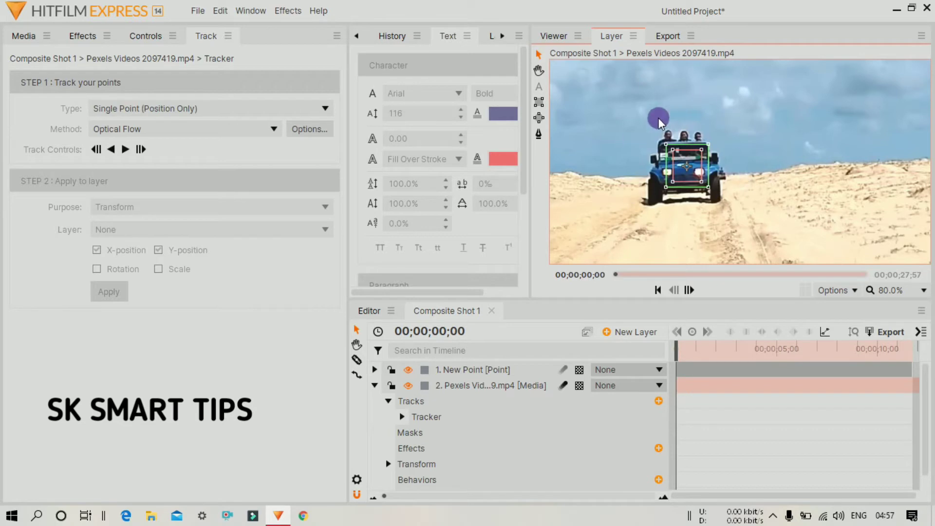
left_click_drag(709, 190, 735, 209)
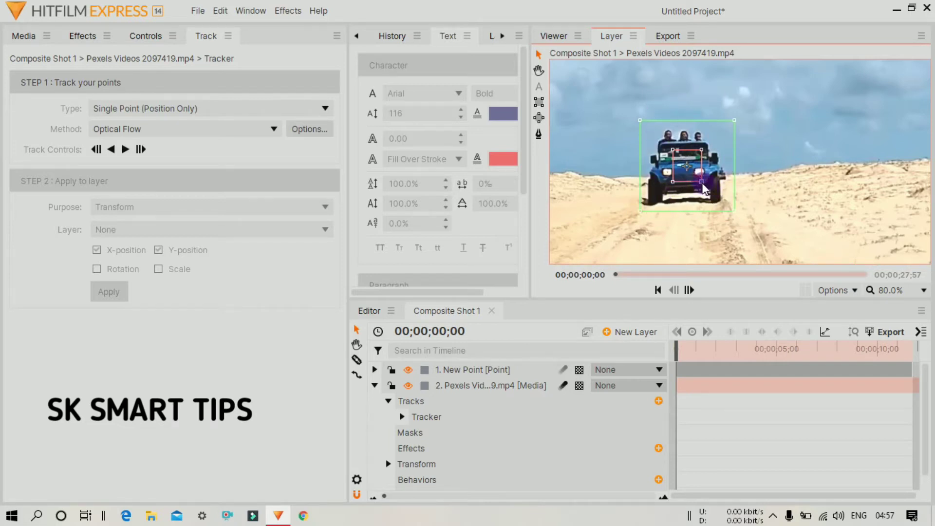
left_click_drag(702, 182, 726, 206)
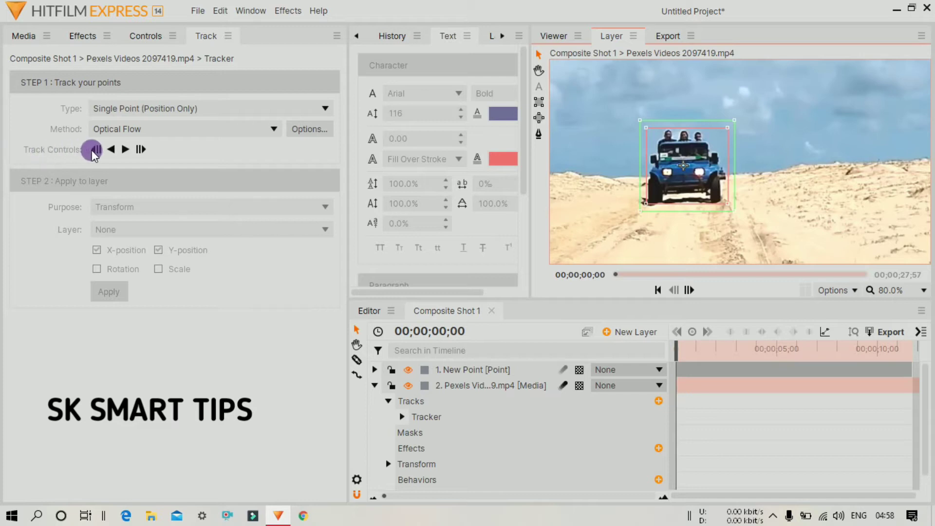
Track the jeep forward from the first frame to the end of the composite shot.
left_click(141, 151)
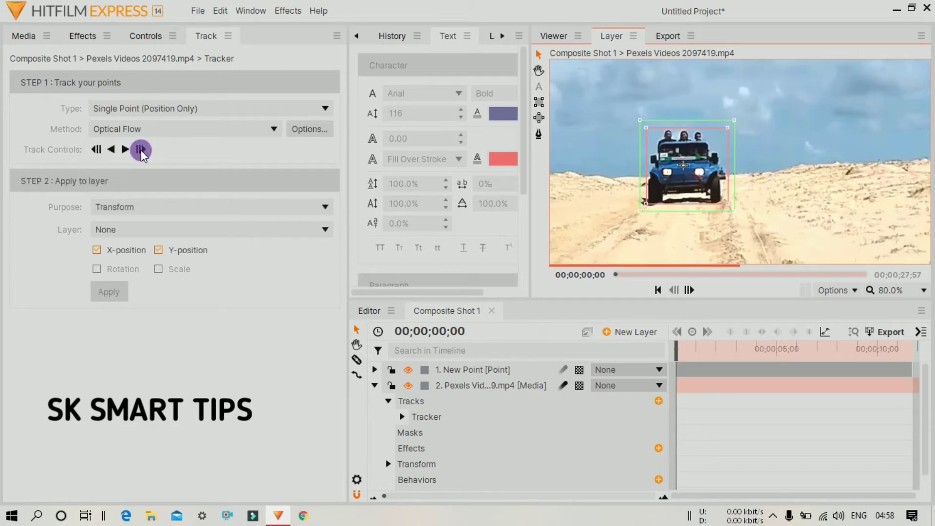
left_click(98, 151)
left_click(142, 151)
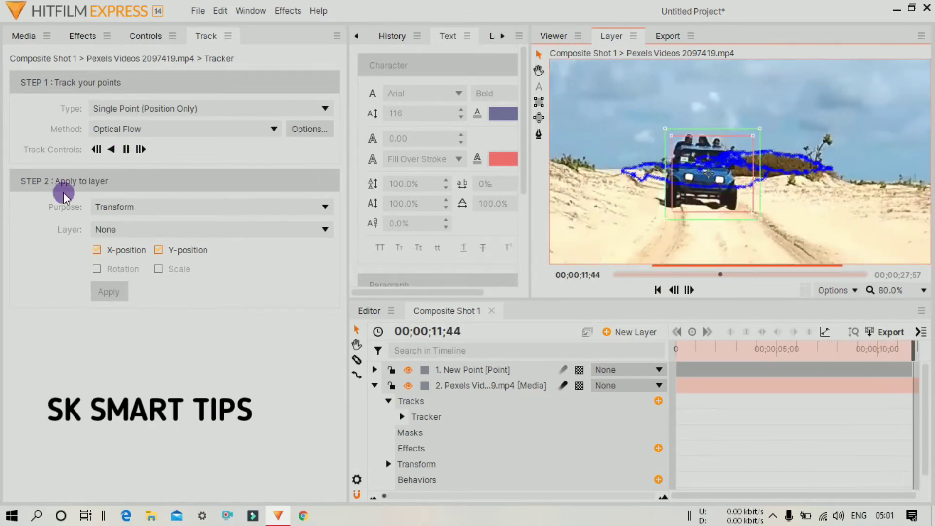
Set the tracking data's purpose to Transform and its target layer to New Point, with X-position and Y-position enabled.
left_click(97, 251)
left_click(97, 250)
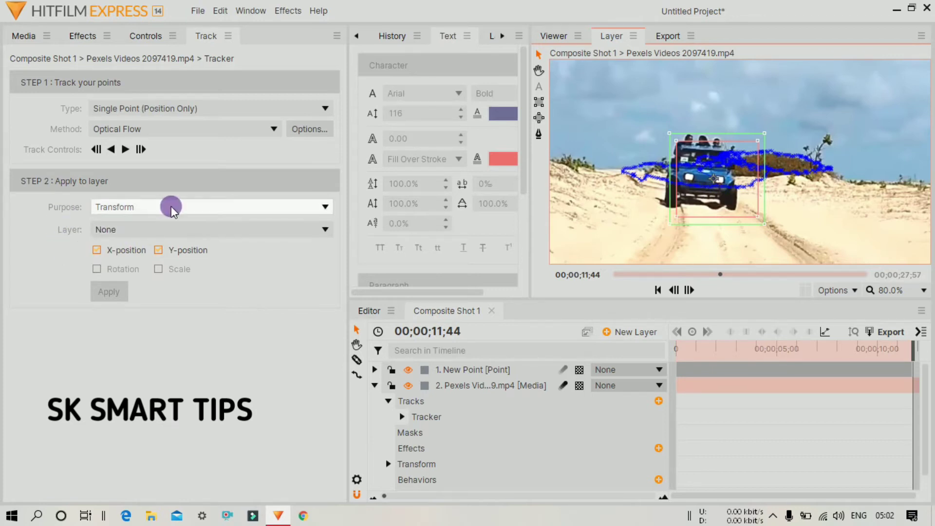
left_click(155, 209)
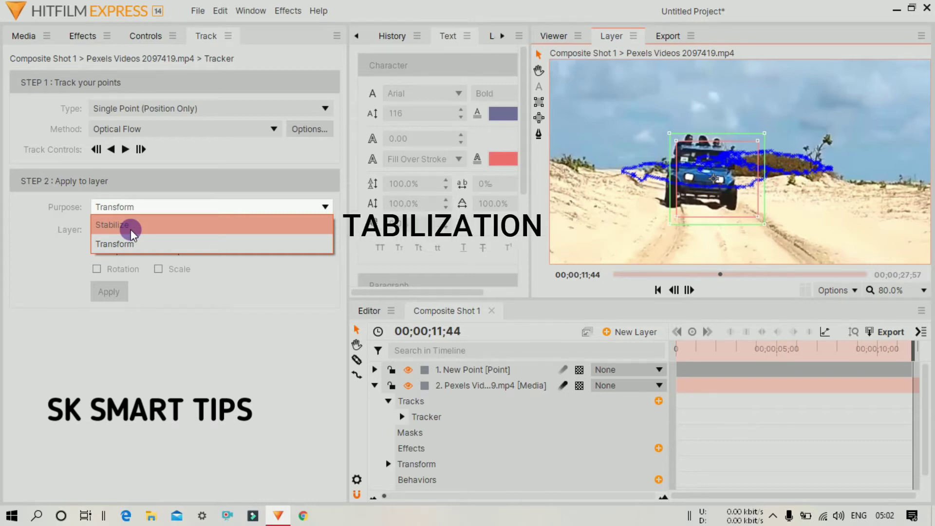
left_click(102, 243)
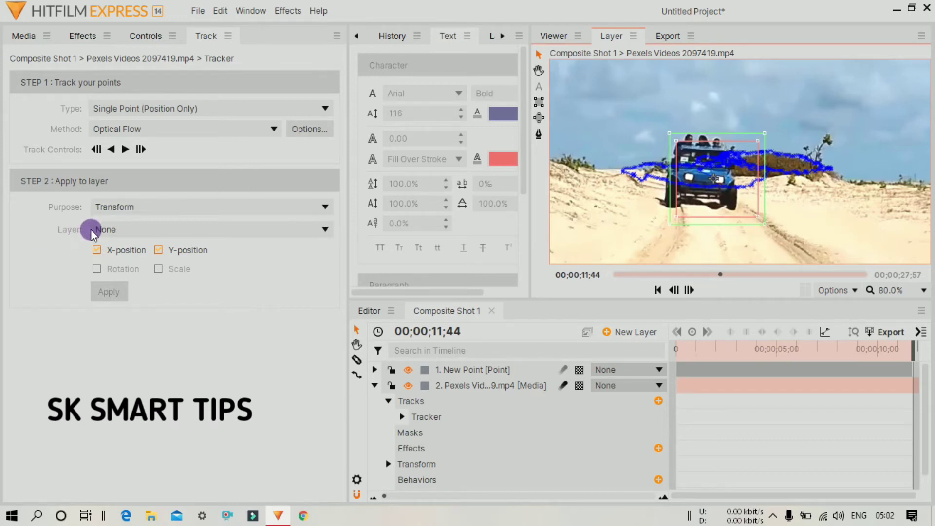
left_click(111, 230)
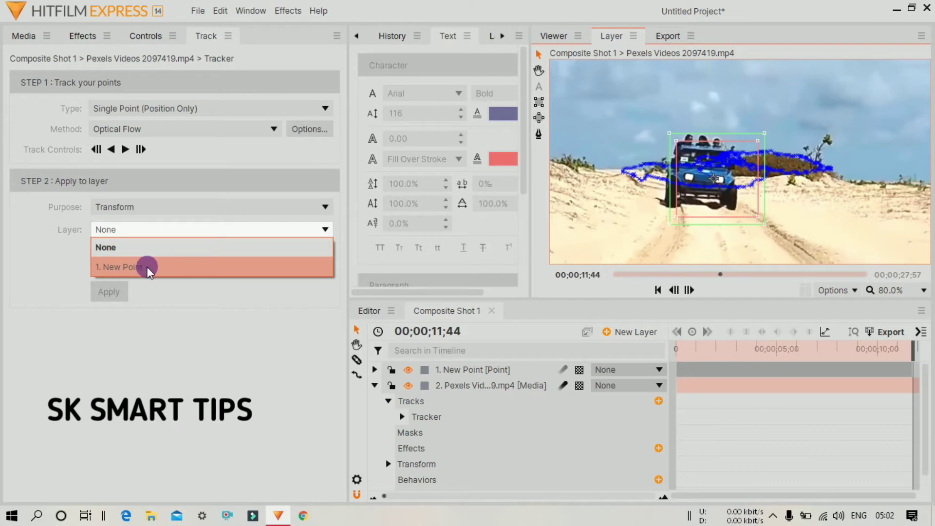
left_click(106, 271)
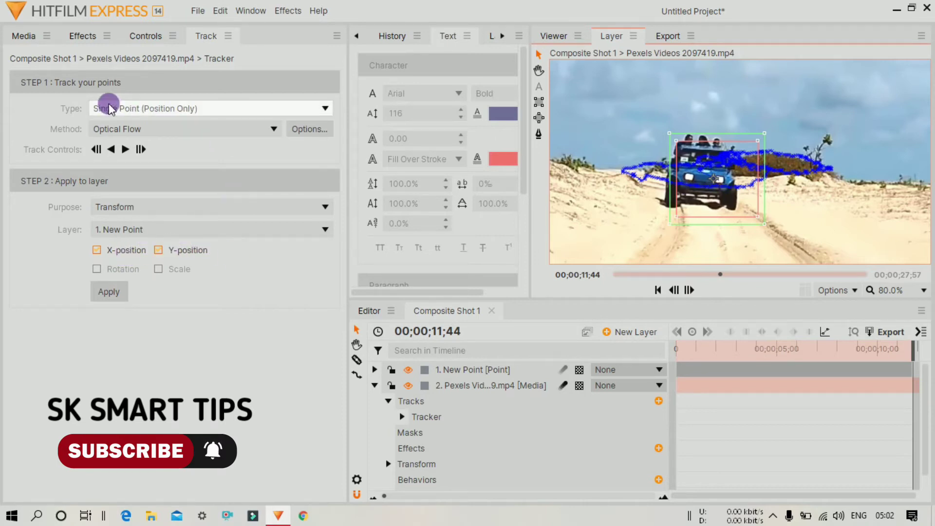
Apply the single-point track to the New Point layer and collapse the Pexels video layer in the timeline.
left_click(139, 109)
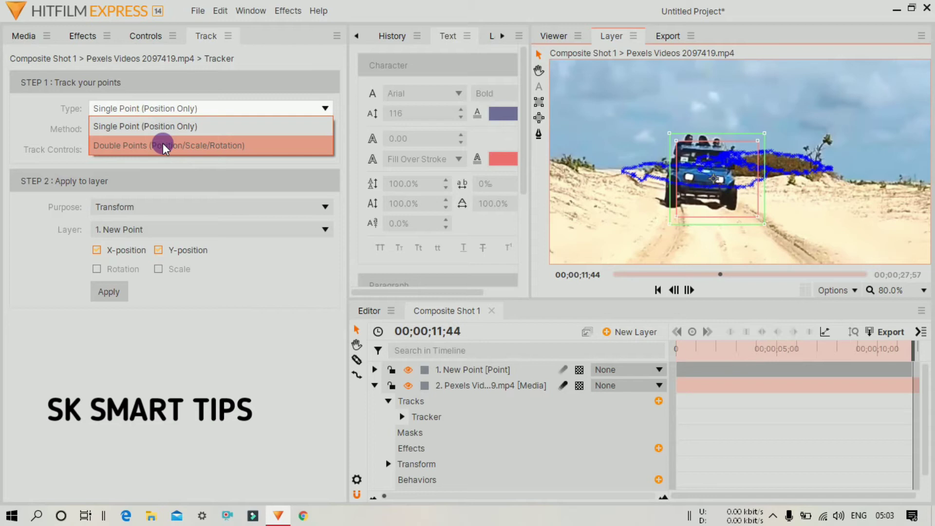
left_click(189, 306)
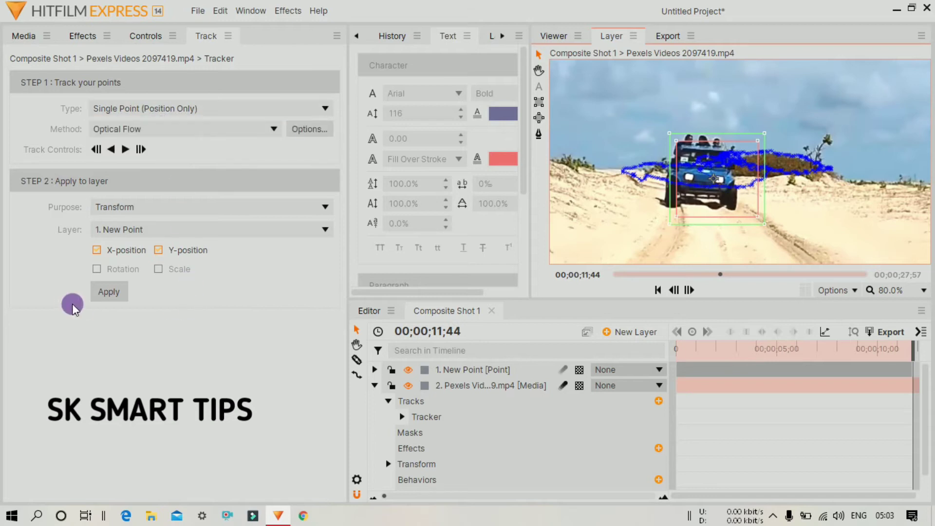
left_click(117, 299)
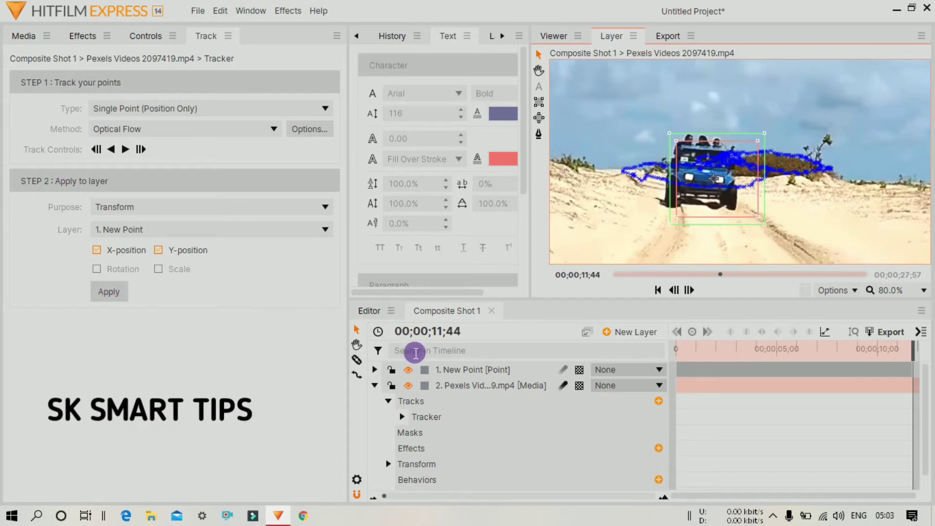
left_click(374, 386)
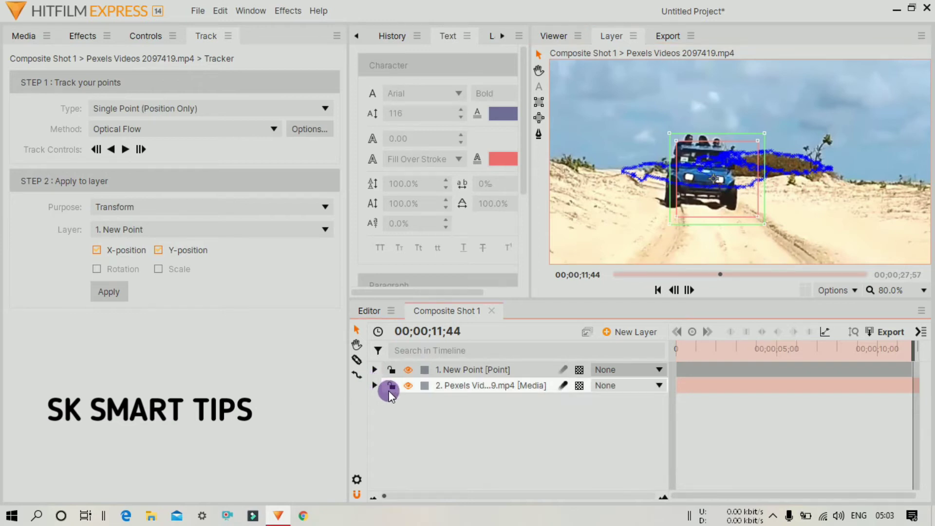
Inspect the Transform properties of the New Point layer for position keyframes, and collapse the layer again.
left_click(475, 366)
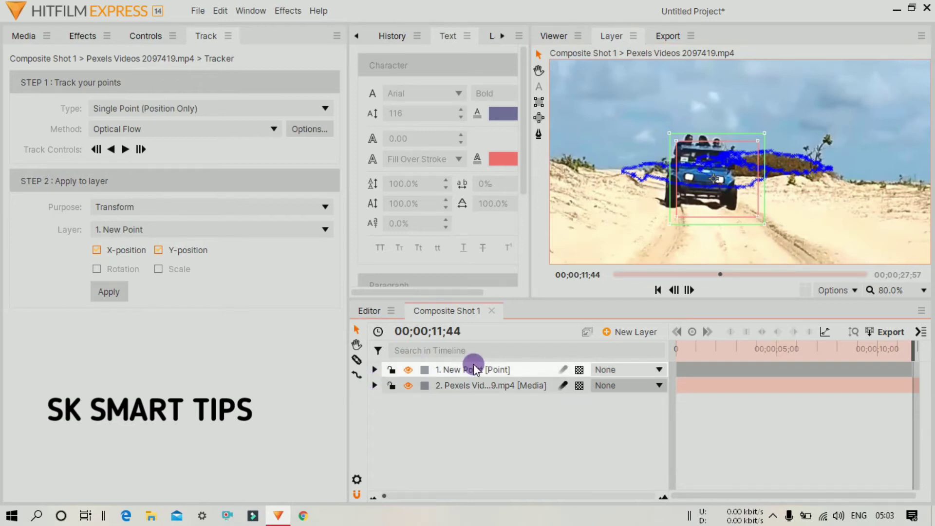
left_click(504, 371)
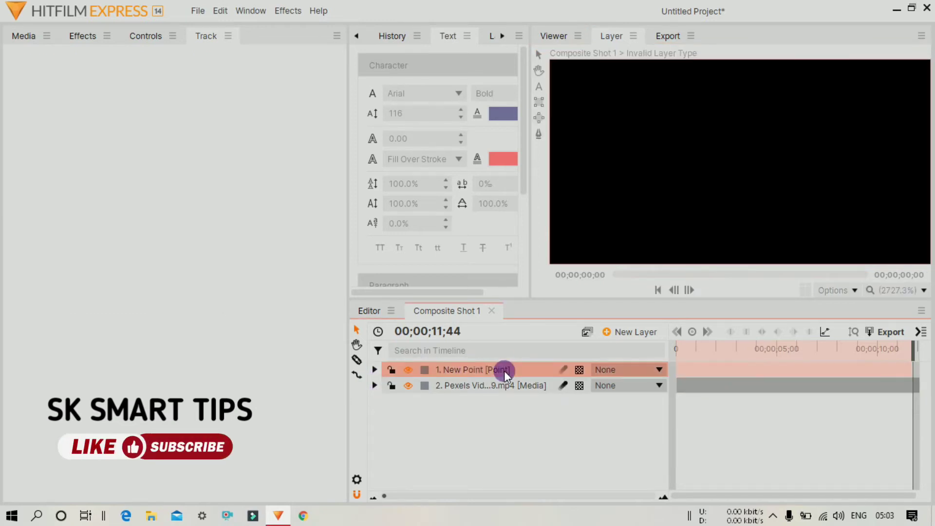
left_click(378, 370)
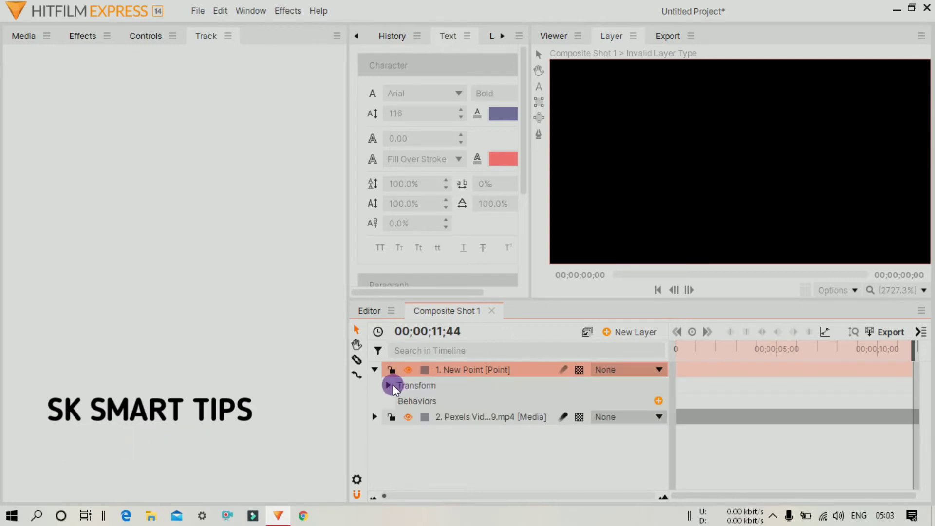
left_click(389, 386)
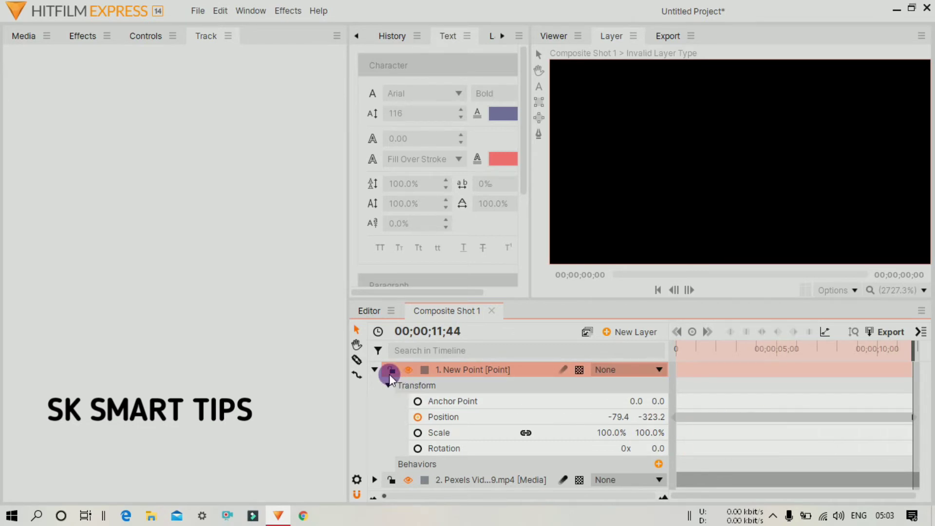
left_click(373, 370)
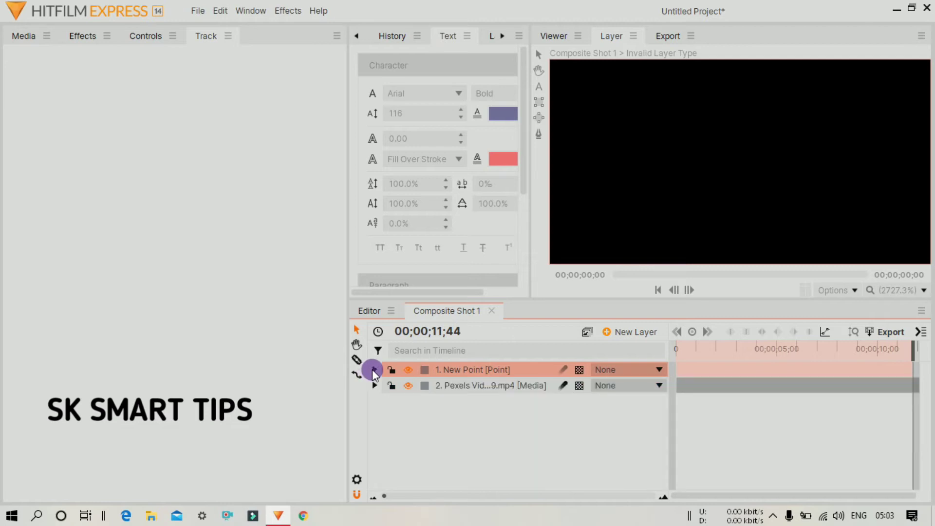
Show the composite shot in the viewer and add a text layer reading "SKE PRODUCTION".
left_click(552, 35)
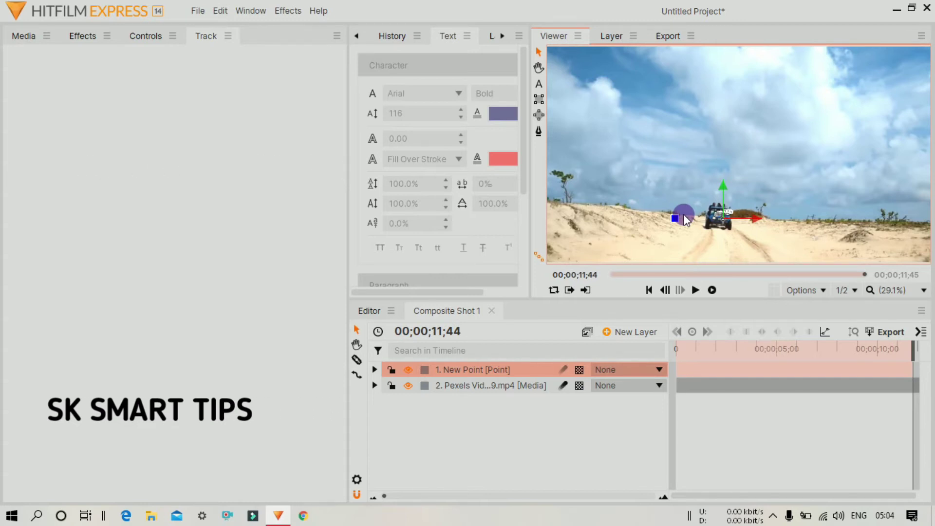
right_click(718, 409)
mouse_move(767, 423)
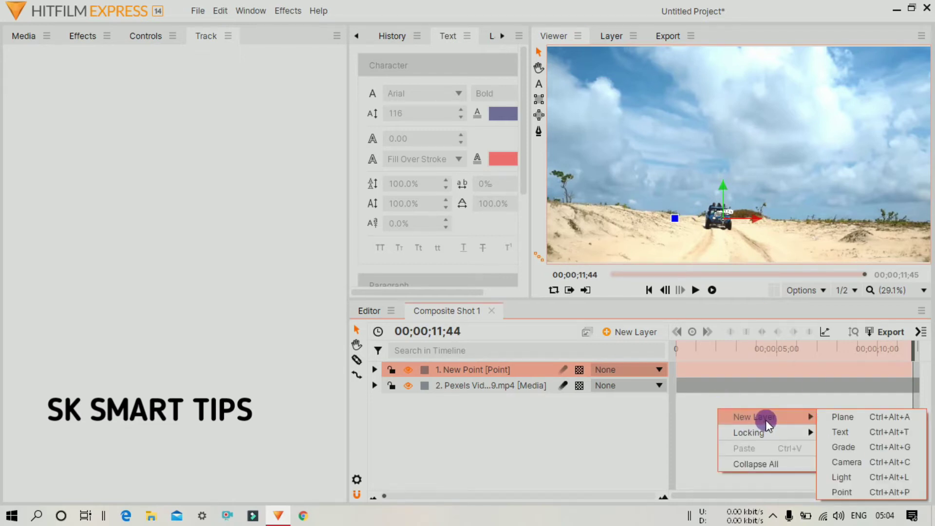
left_click(858, 441)
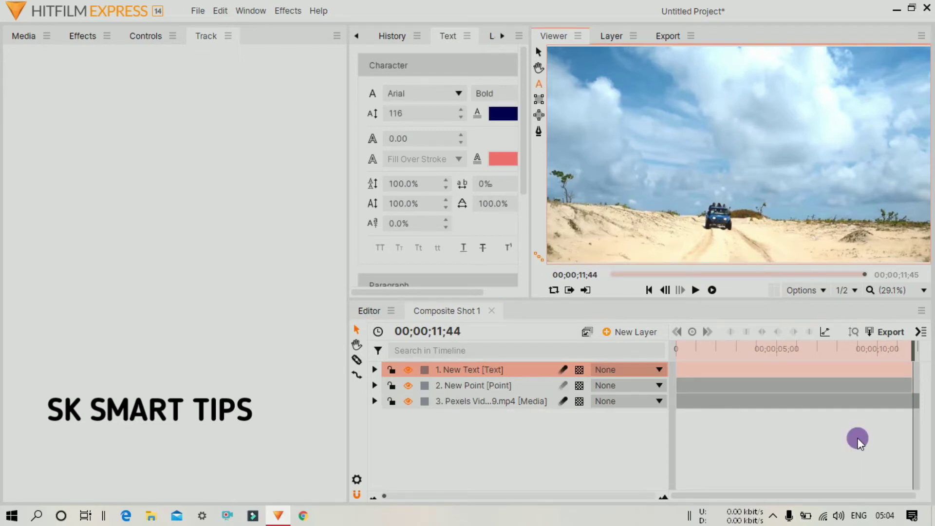
type("SKE PRODUCTION")
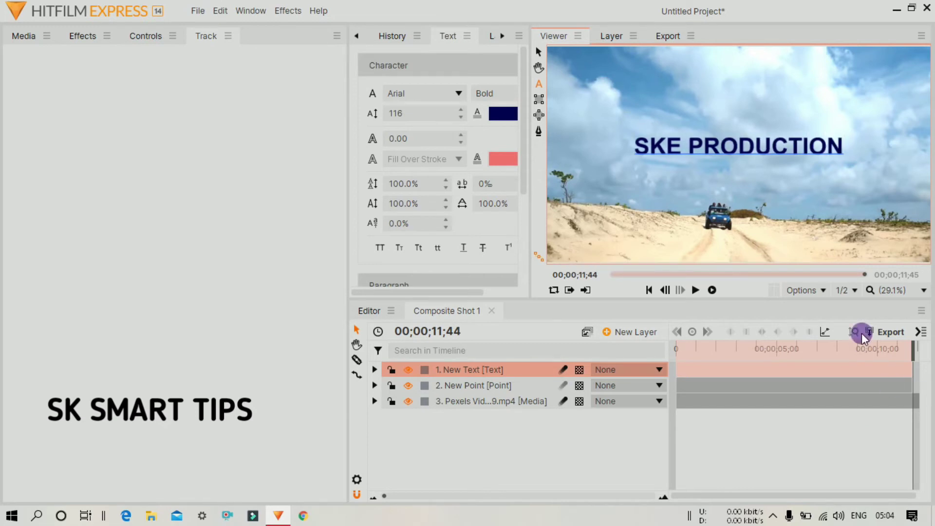
Move the SKE PRODUCTION text to just above the jeep and parent the text layer to New Point.
left_click(536, 52)
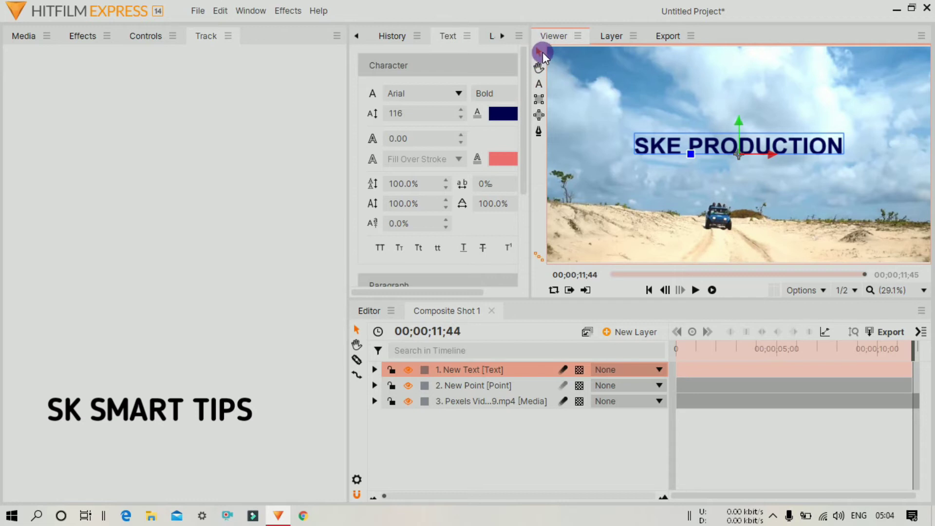
left_click_drag(740, 161, 718, 204)
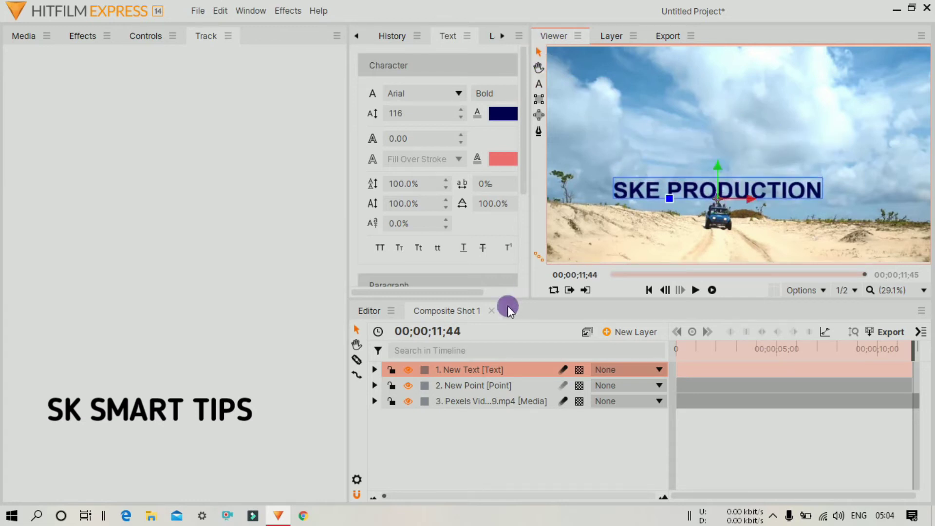
left_click(603, 368)
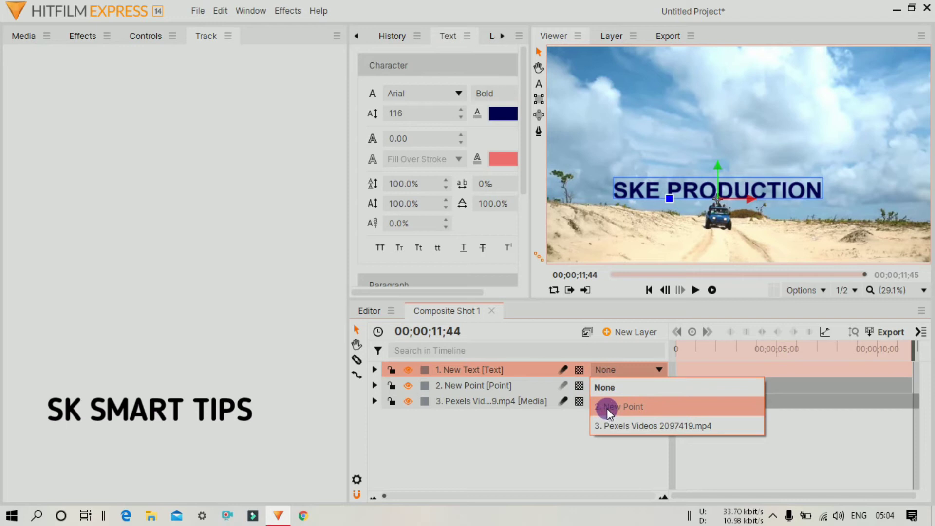
left_click(645, 407)
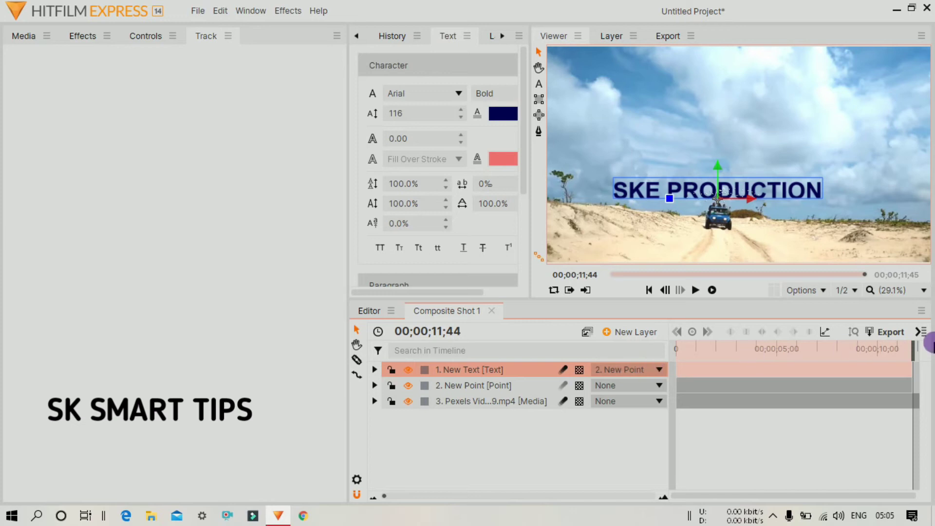
Return to the first frame and play the composite shot to preview the text following the jeep.
left_click_drag(915, 354, 505, 390)
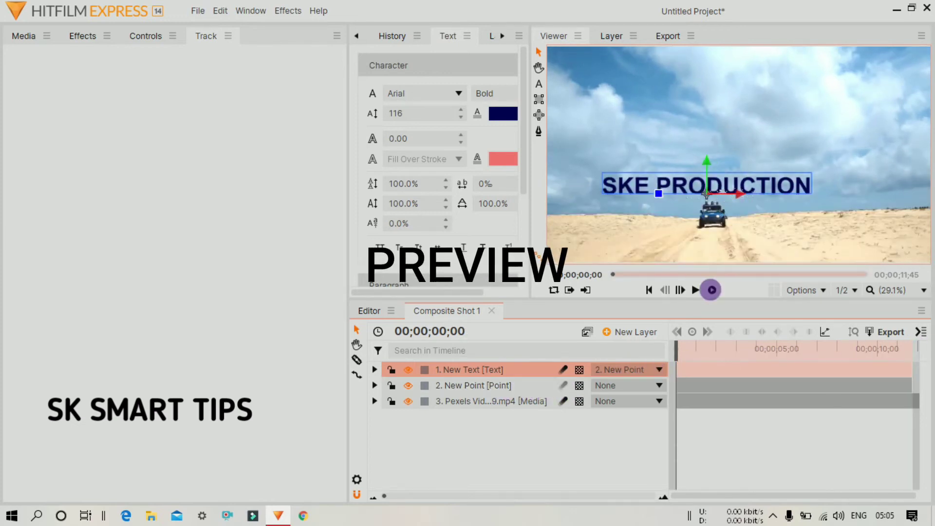
left_click(697, 290)
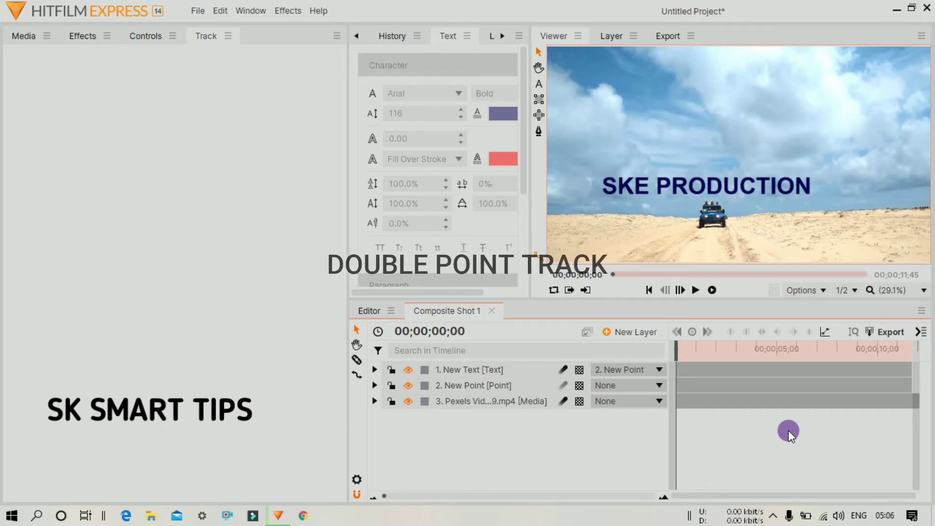
Delete the existing tracker from the Pexels video layer.
left_click(454, 400)
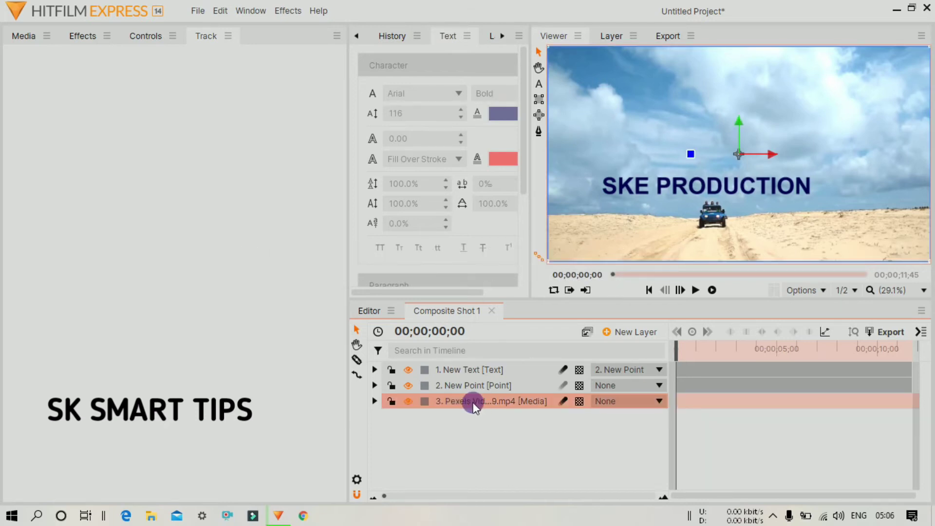
left_click(143, 35)
left_click(63, 141)
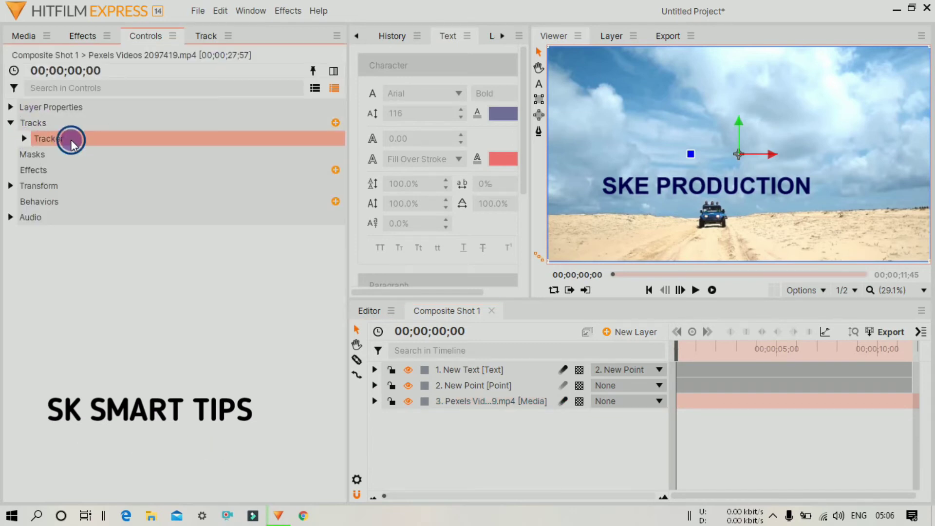
key("Delete")
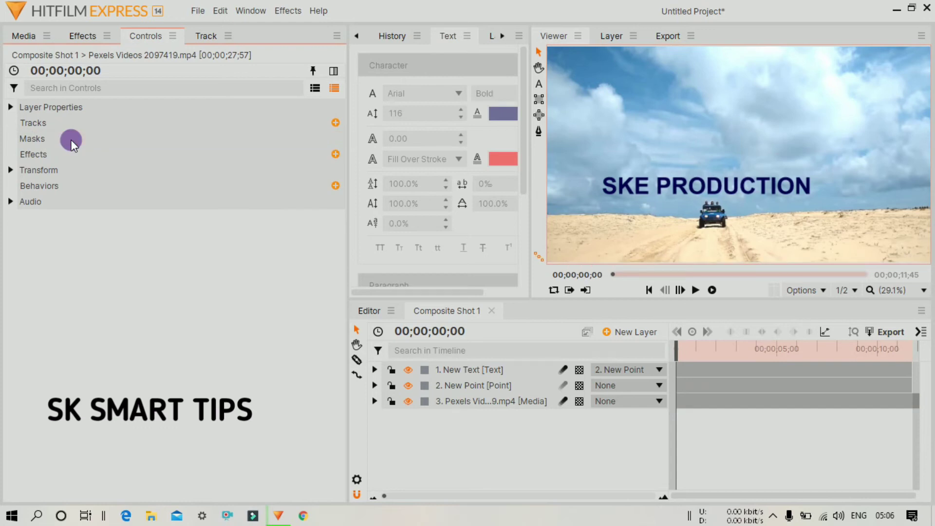
Add a new tracker to the Pexels video layer with its type set to Double Points (Position/Scale/Rotation).
left_click(337, 124)
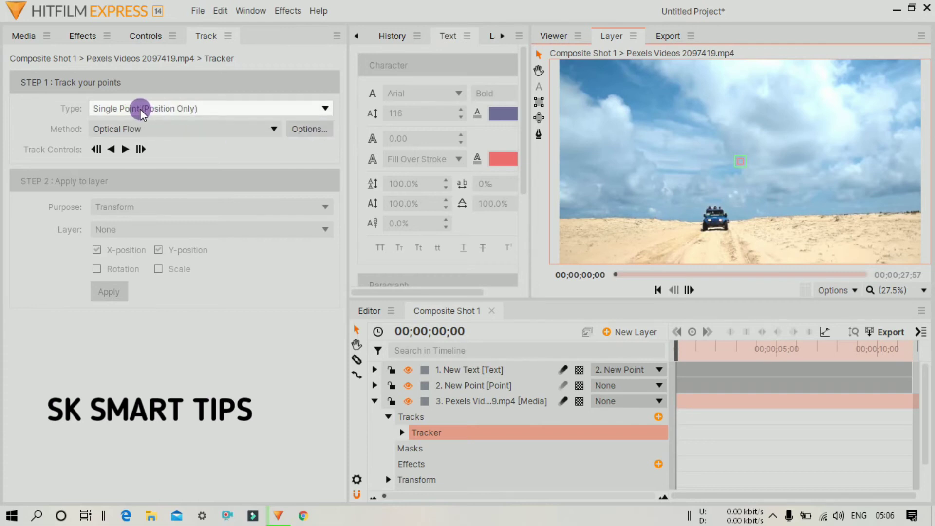
left_click(155, 112)
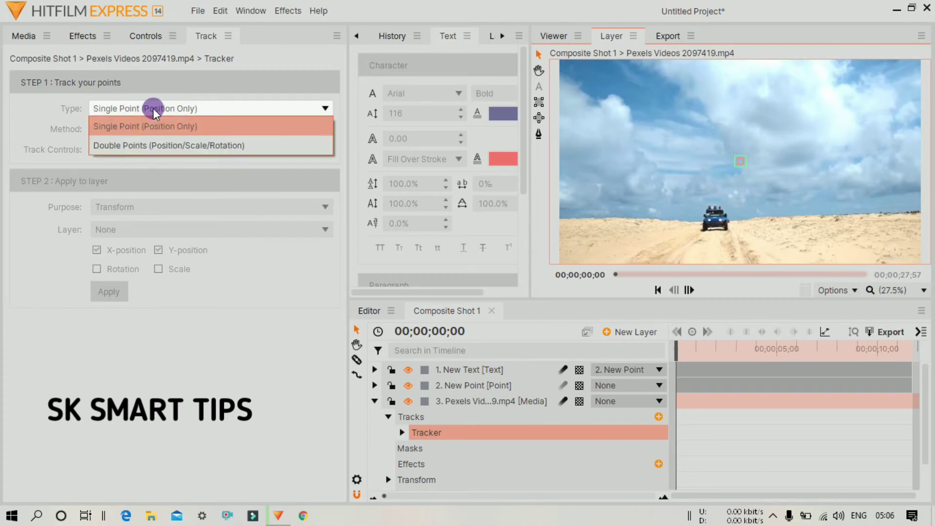
left_click(145, 149)
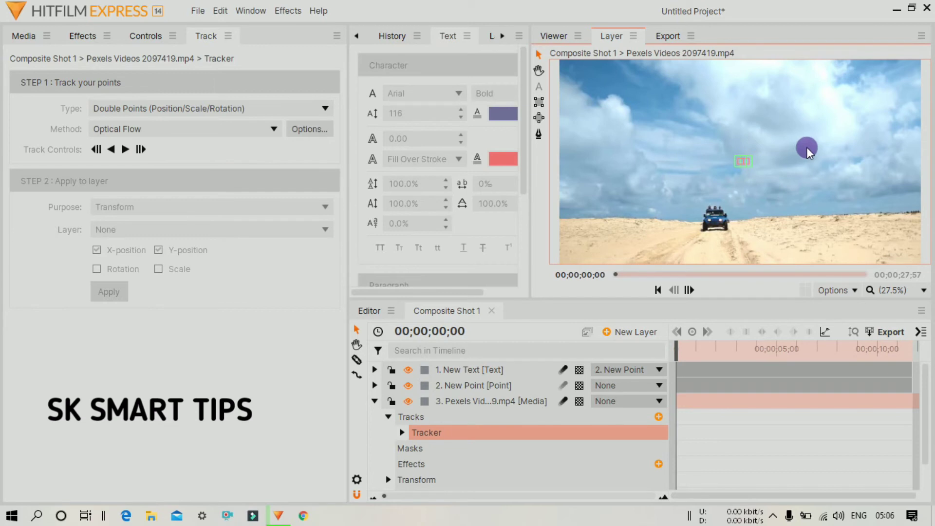
Place the two track points side by side on the outer passengers at the top of the jeep.
scroll(766, 189, "up", 5)
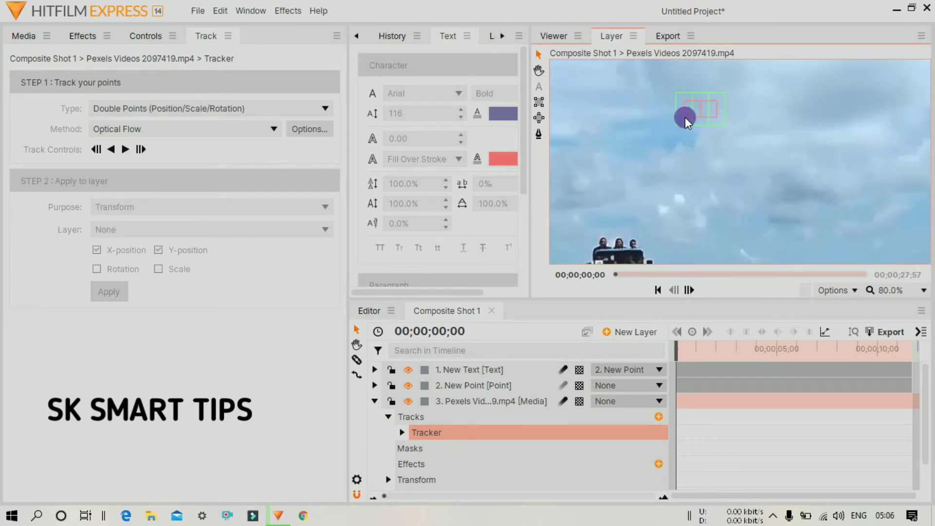
left_click_drag(686, 109, 597, 249)
left_click_drag(704, 112, 665, 217)
left_click_drag(631, 263, 630, 262)
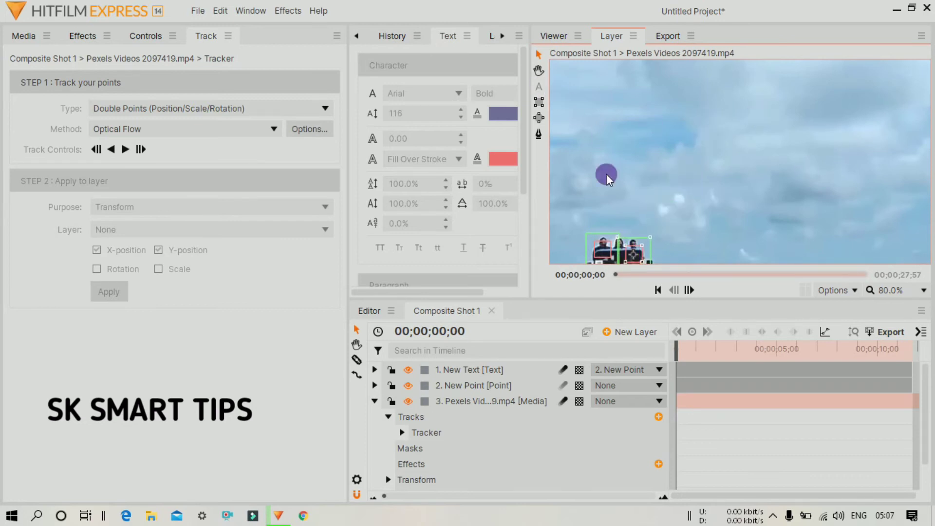
left_click(539, 73)
left_click_drag(609, 159, 698, 74)
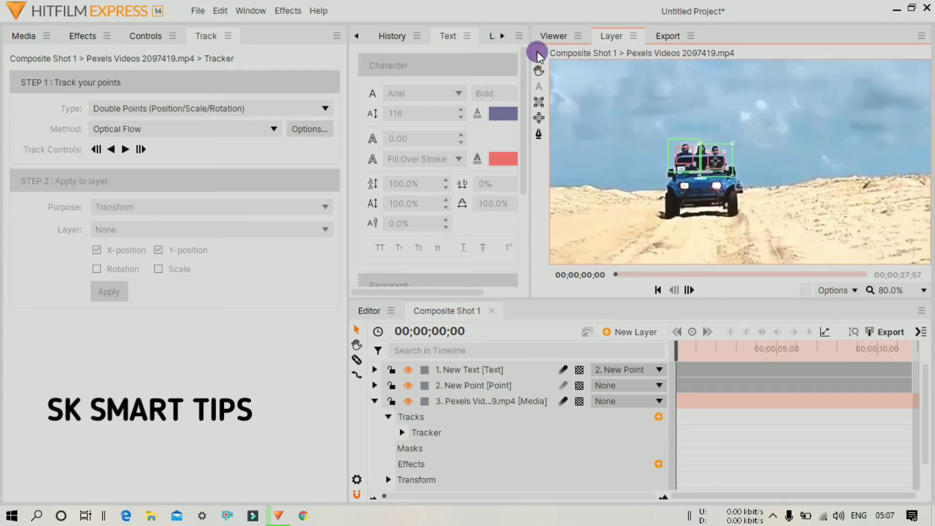
Move the first track point onto the jeep's left headlight and enlarge its search and feature boxes around the vehicle's left part.
left_click_drag(683, 163, 683, 192)
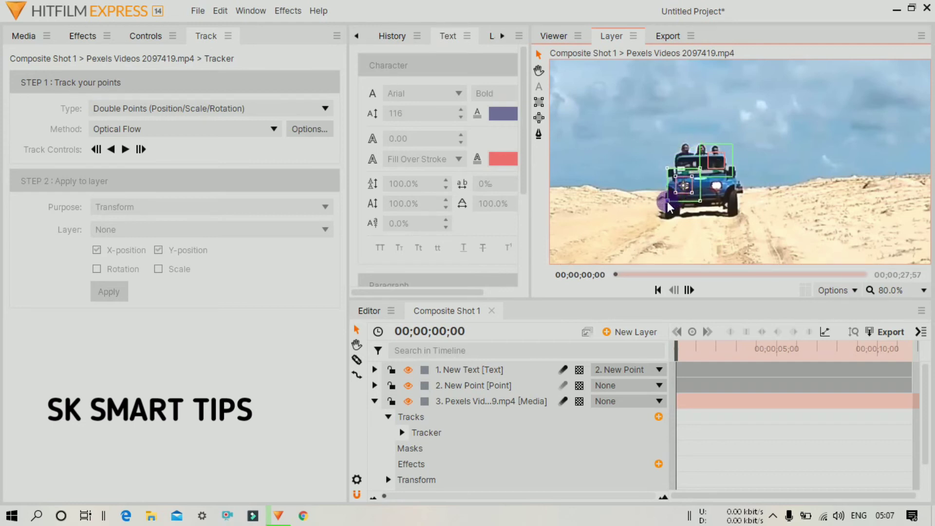
left_click_drag(667, 201, 700, 211)
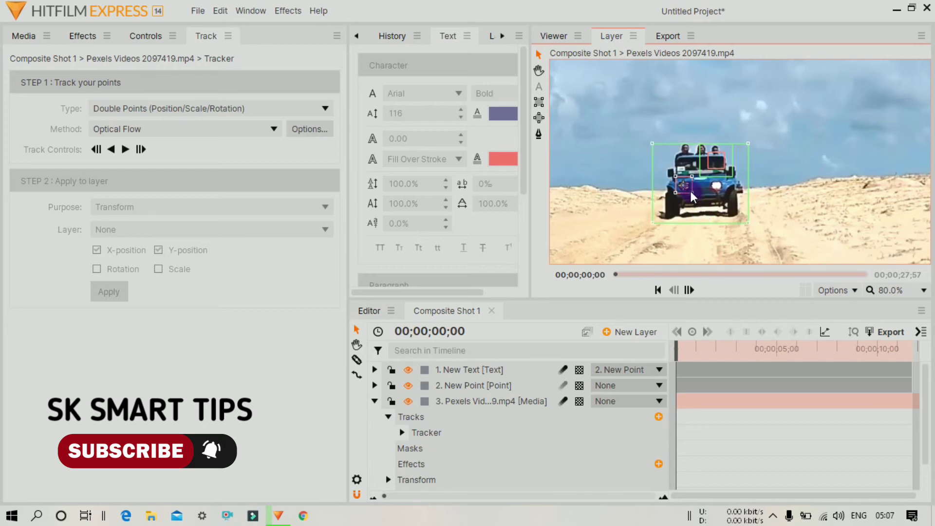
left_click_drag(693, 192, 709, 213)
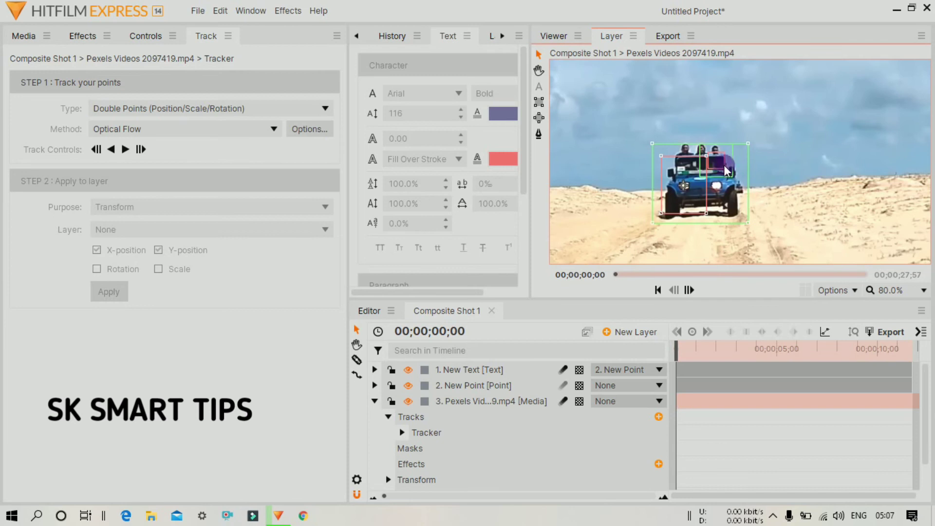
left_click_drag(723, 170, 729, 156)
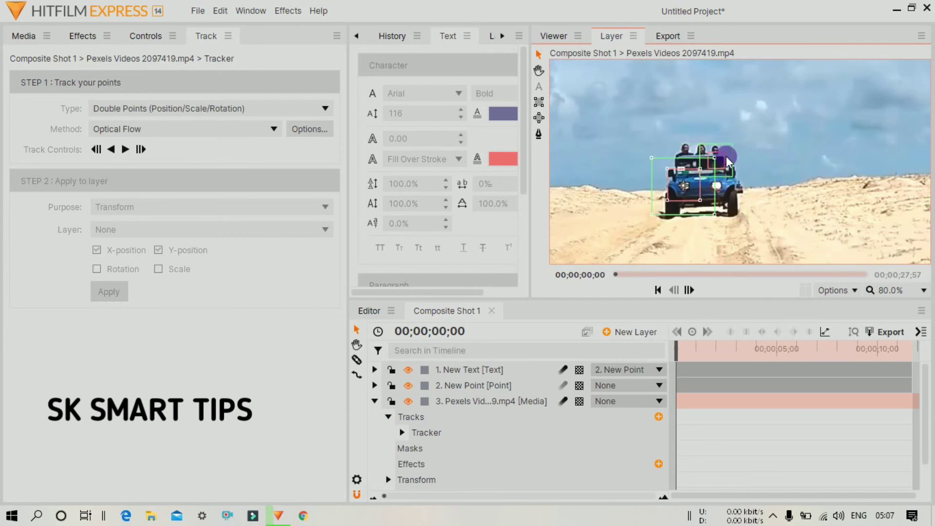
Move the second track point onto the jeep's right headlight and enlarge its search and feature boxes around the vehicle's right part.
left_click(724, 158)
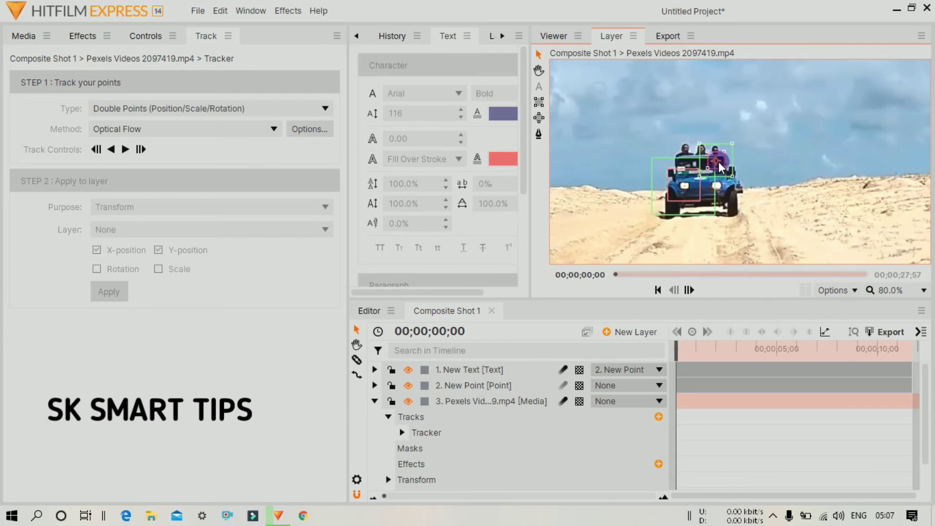
left_click_drag(723, 170, 732, 204)
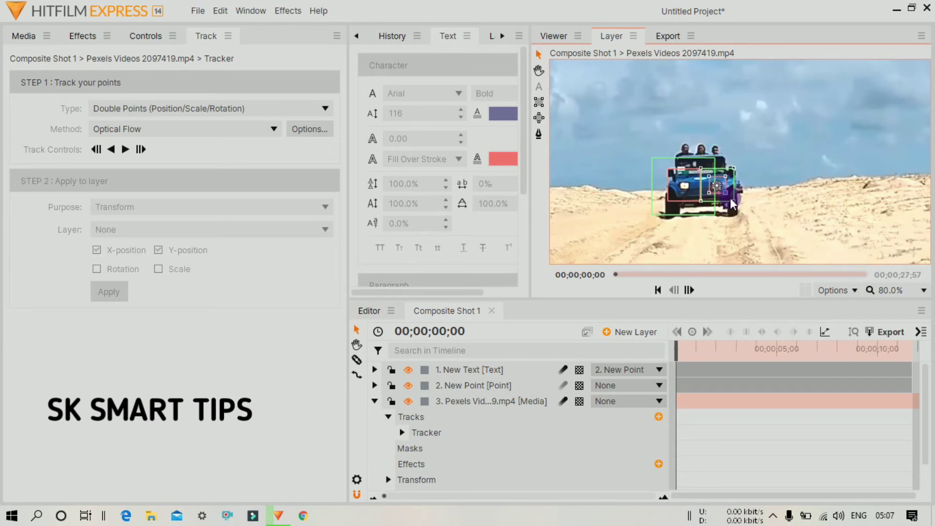
mouse_move(735, 207)
left_mouse_down()
mouse_move(745, 220)
mouse_move(732, 198)
mouse_move(743, 206)
left_mouse_up()
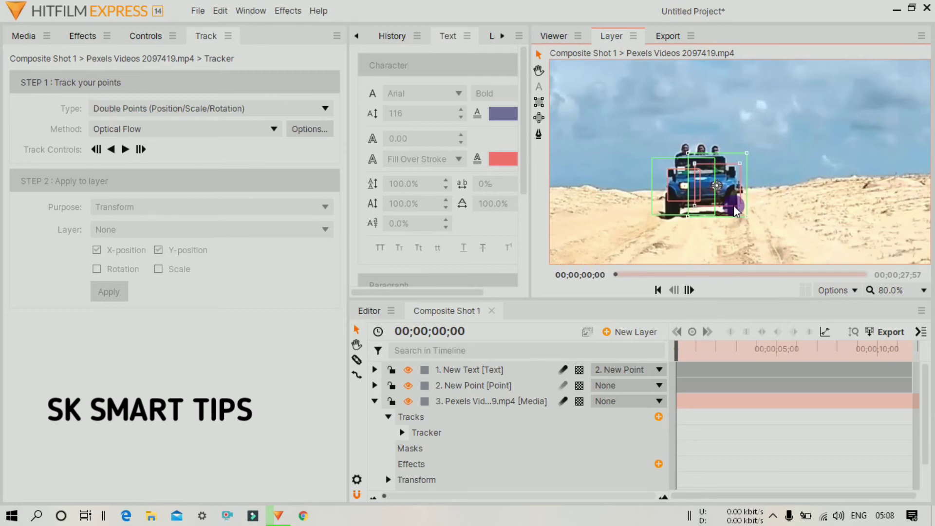
Extend the search boxes of both track points upward and downward so they cover the passengers and wheels.
left_click(655, 159)
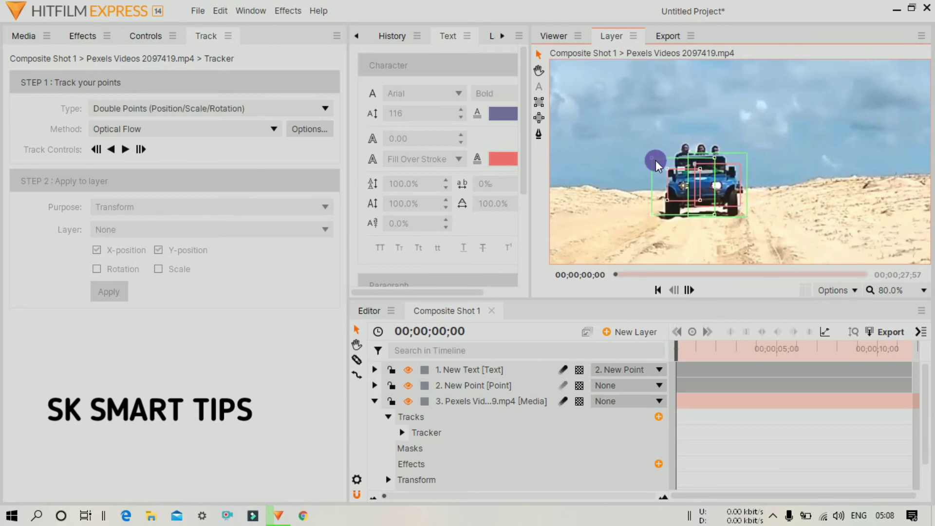
left_click_drag(651, 156, 648, 140)
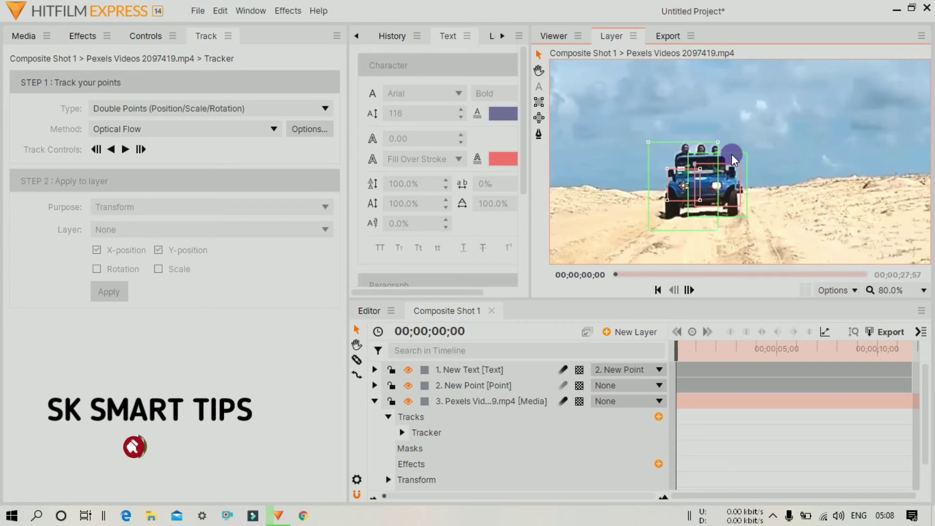
left_click(745, 156)
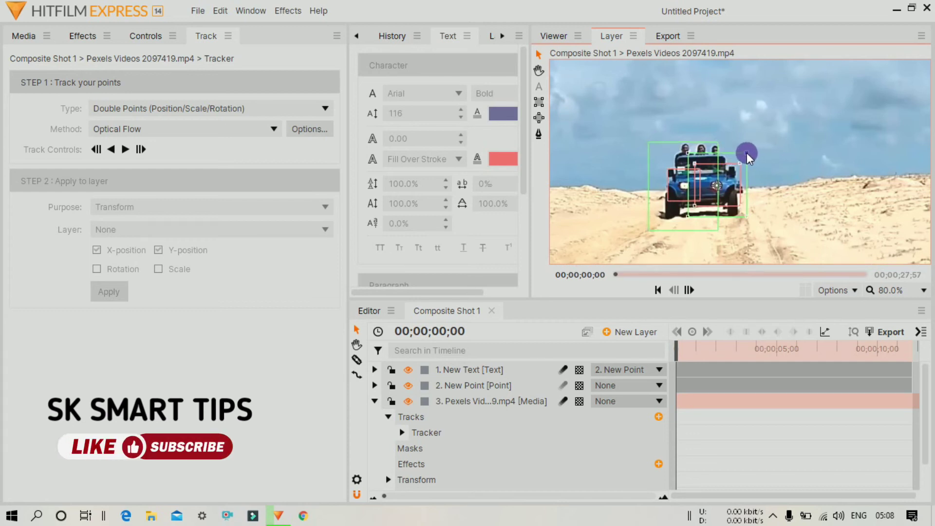
left_click_drag(747, 153, 749, 144)
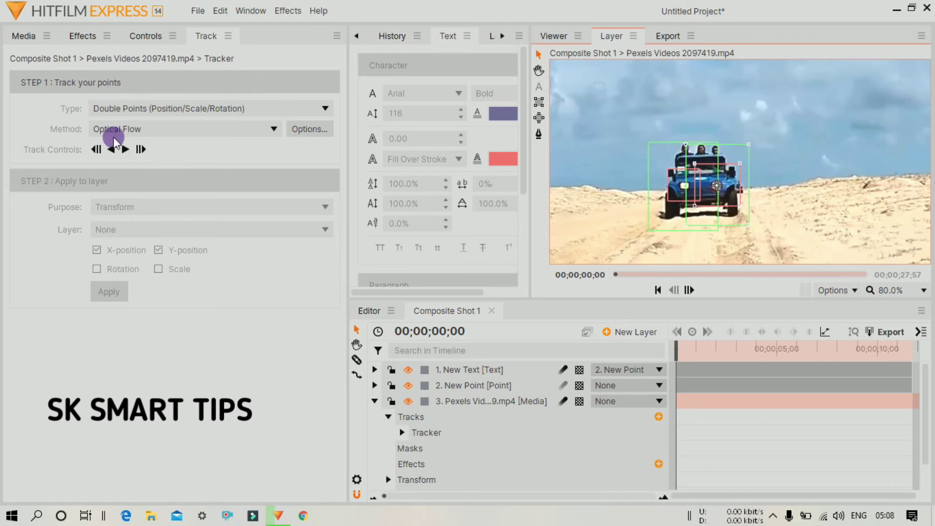
Track both points forward from the start of the clip and stop at about 00;00;11;44, the end of the composite shot.
left_click(126, 150)
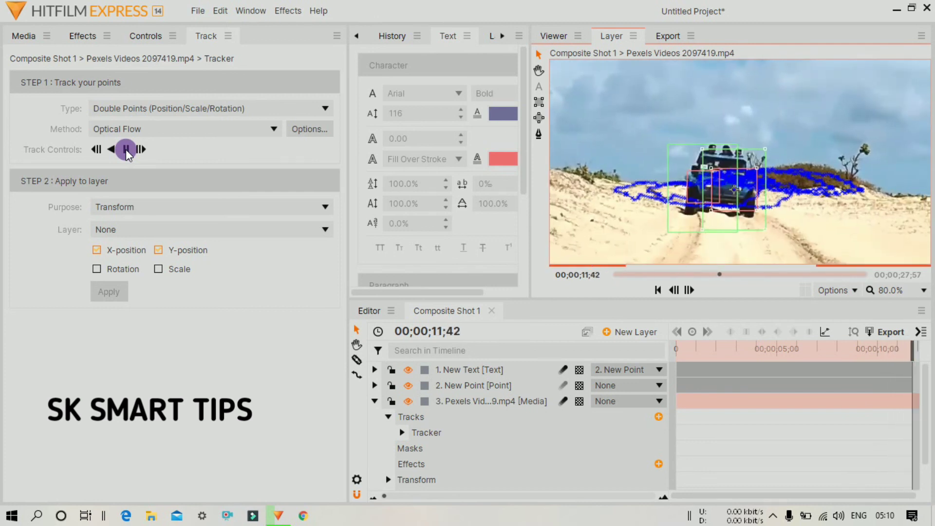
left_click(125, 149)
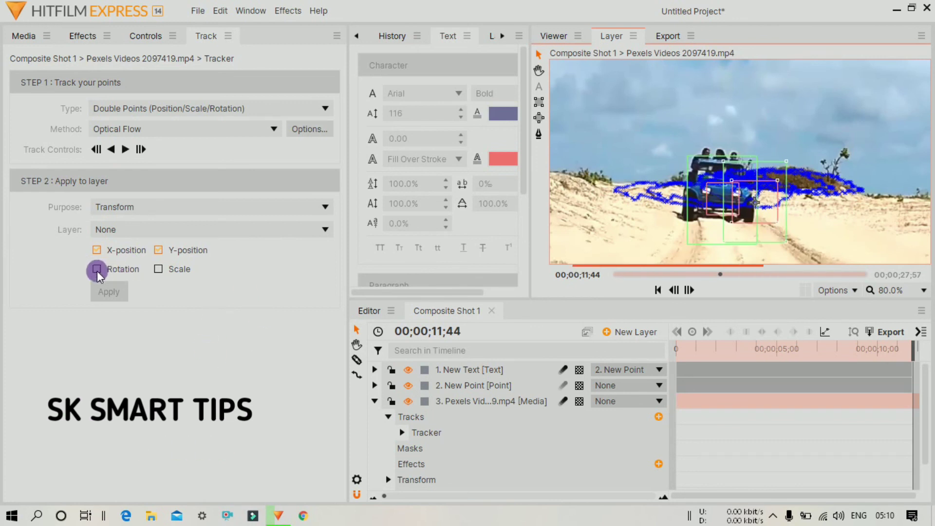
Apply the track with rotation and scale added to the 2. New Point layer, and show the composite shot from its first frame.
left_click(157, 269)
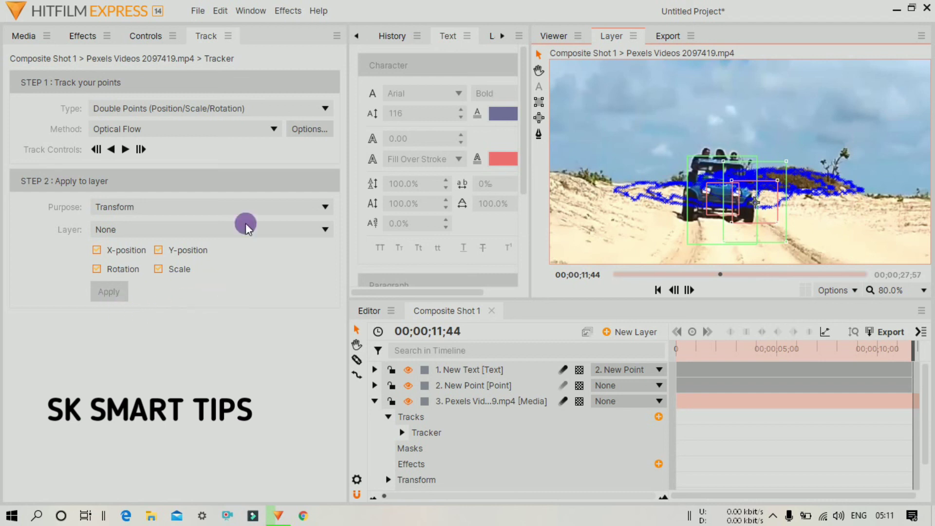
left_click(158, 233)
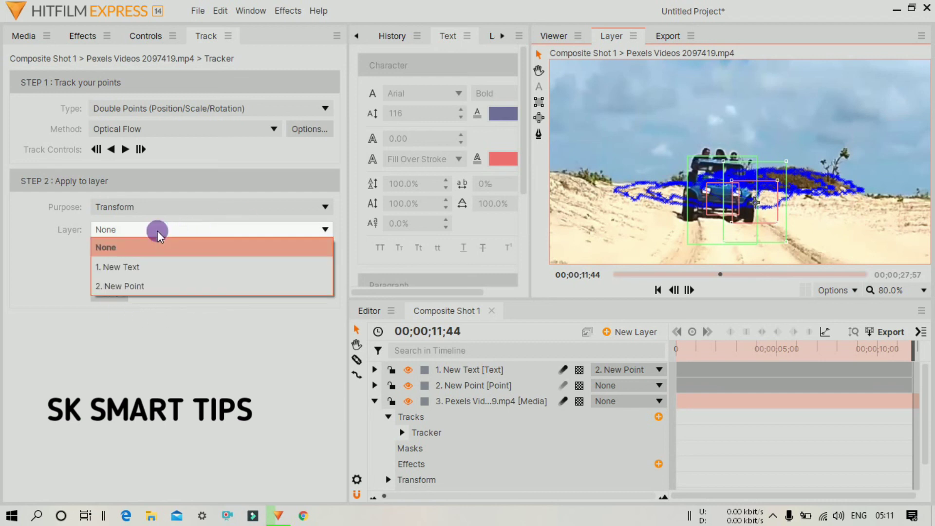
left_click(130, 289)
left_click(103, 297)
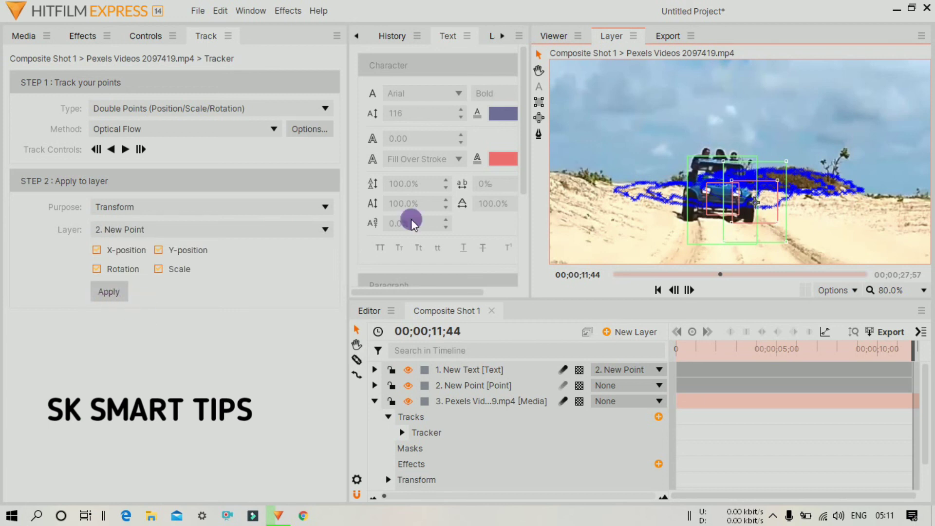
left_click(549, 33)
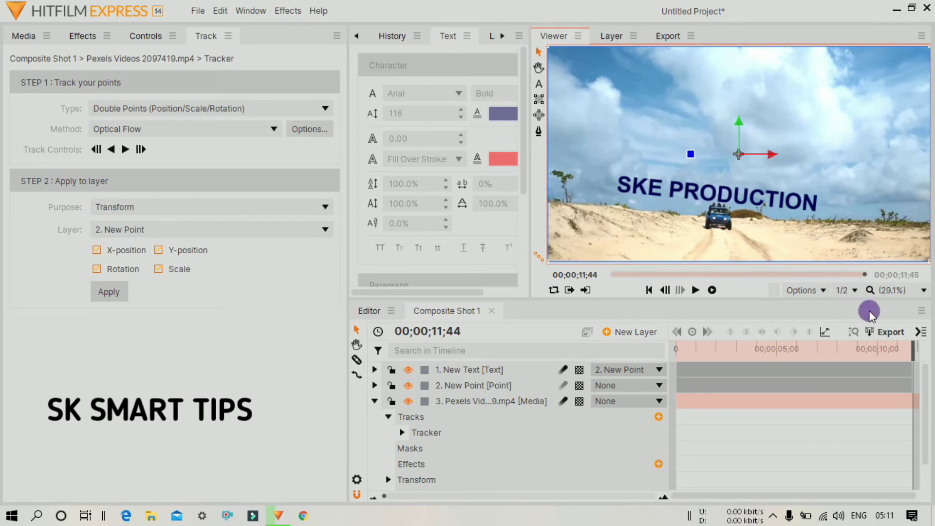
left_click_drag(919, 356, 619, 369)
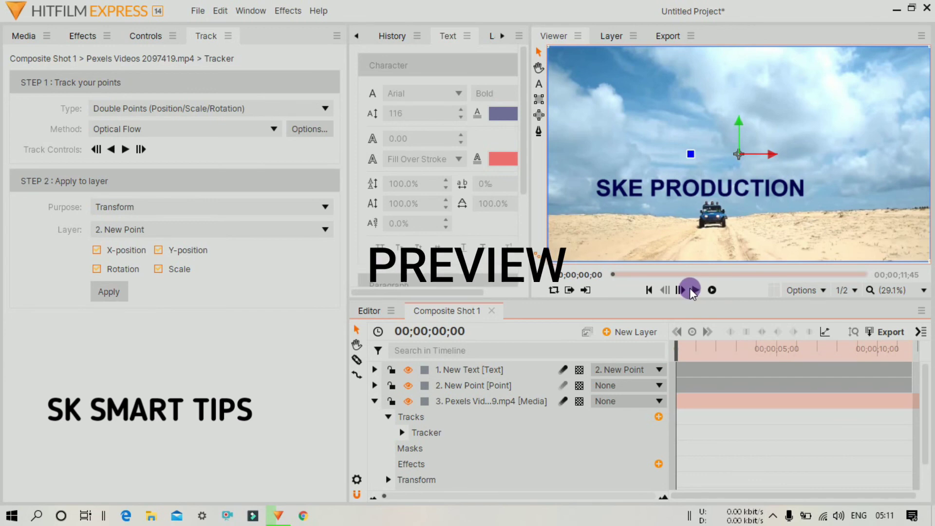